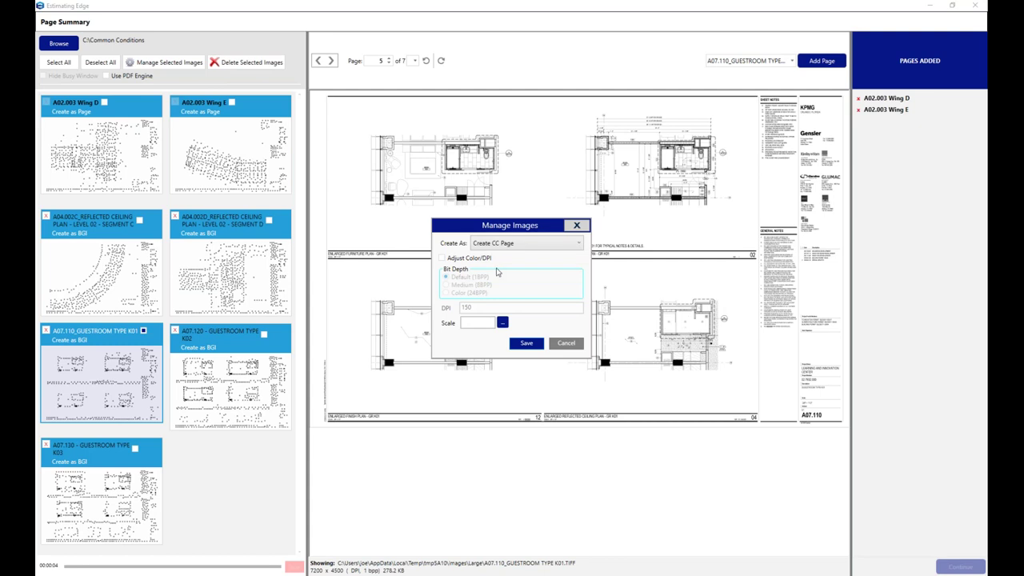
Set the A07.110 guestroom K01 image's scale to 3/8", save it as a CC page and continue with the added pages.
click(470, 323)
text(3/32")
click(531, 345)
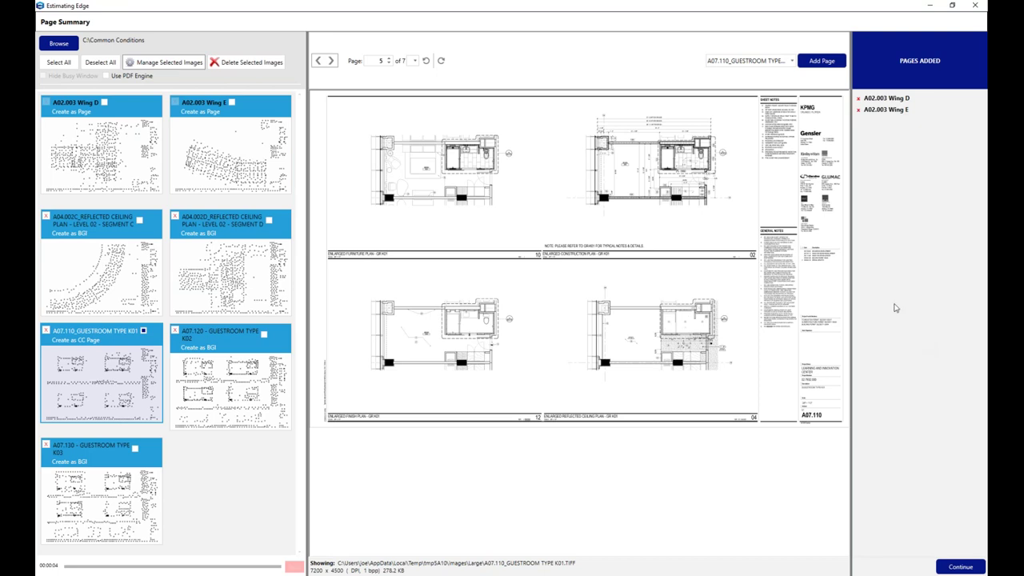
click(959, 567)
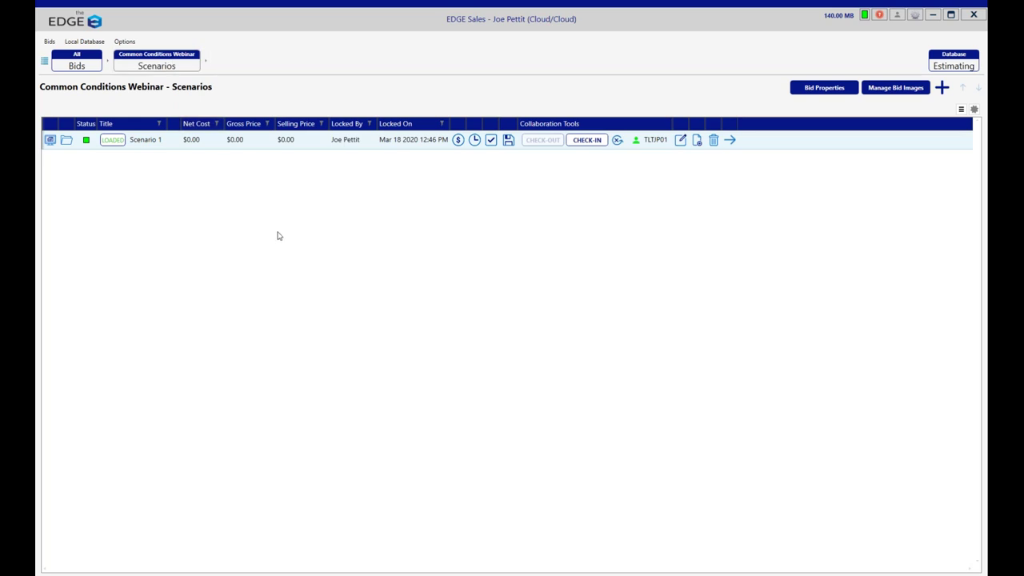
Go through Scenario 1 and Section 1 to the CC pages and open the A07.110_GUESTROOM TYPE K01 conditions list.
click(731, 141)
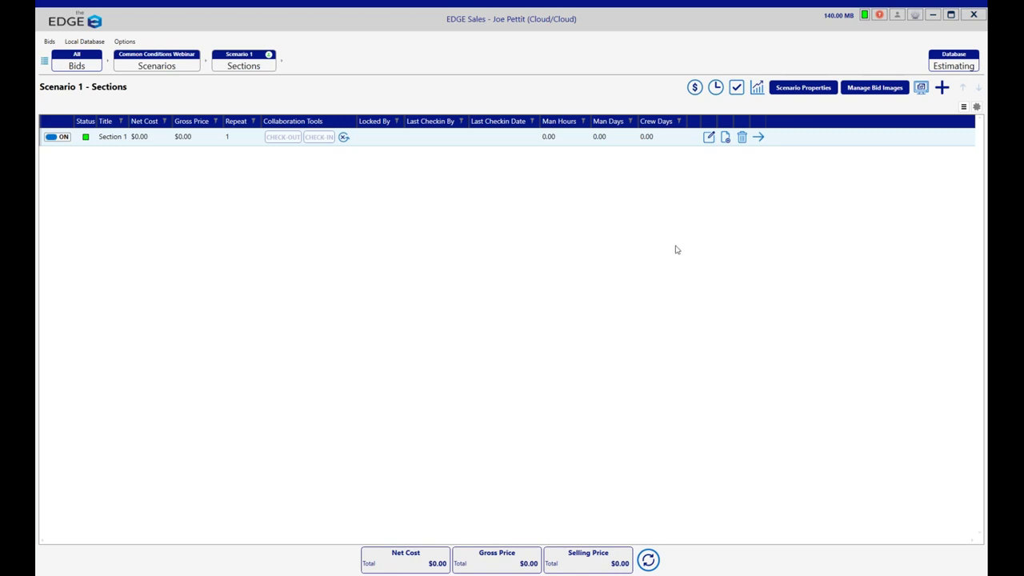
click(759, 138)
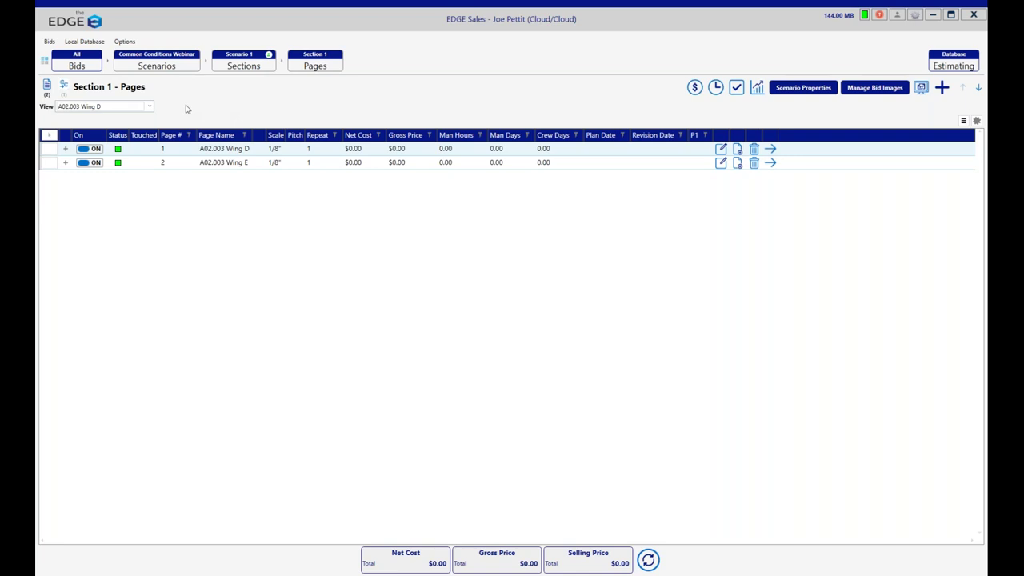
click(64, 90)
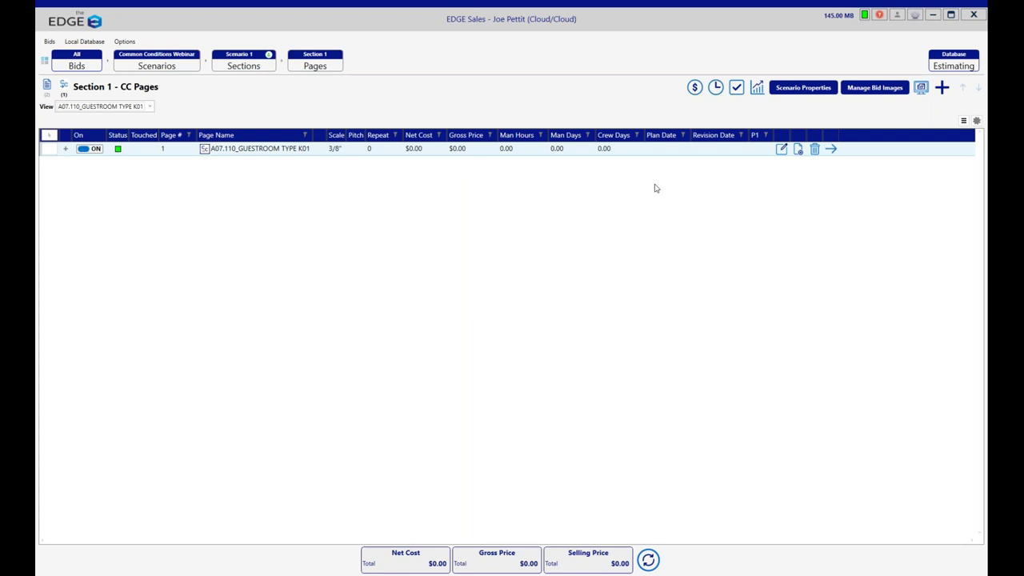
click(831, 151)
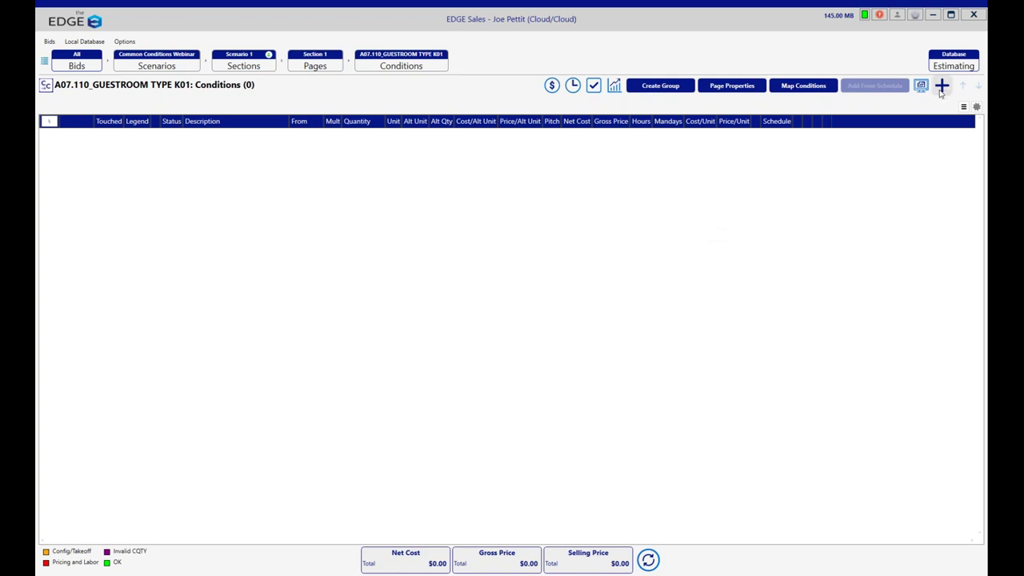
Queue Partition, Metal Furred Wall and Drywall Grid System from the 03 DW Interior Ceiling and Wall Groups as conditions to add.
click(941, 86)
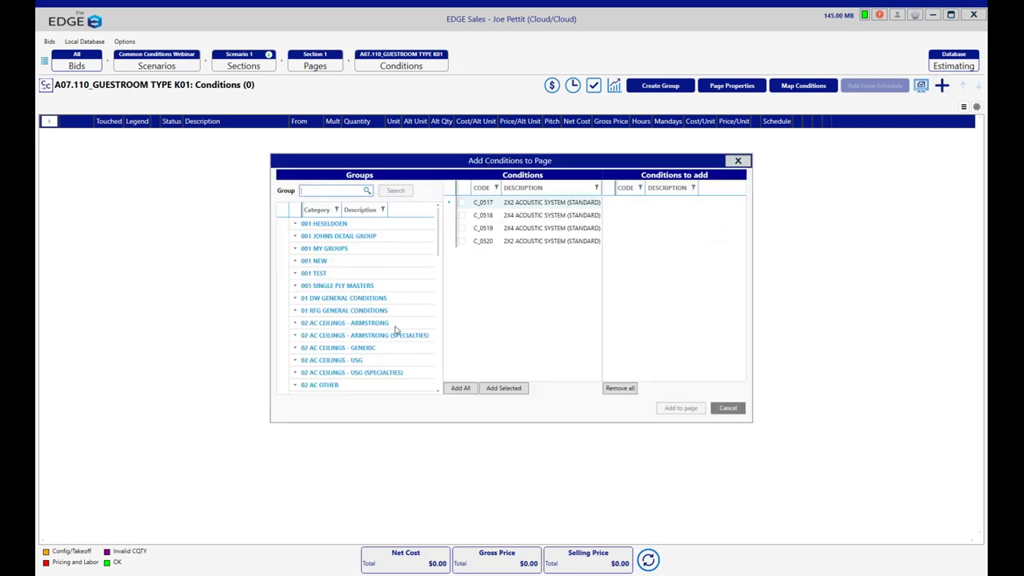
scroll(354, 302, down, 3)
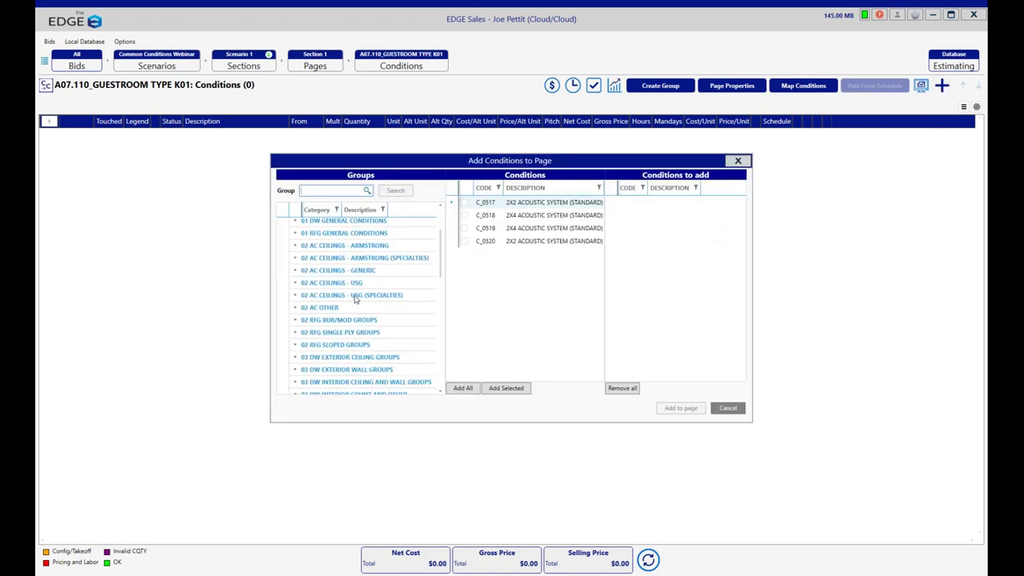
scroll(355, 295, down, 3)
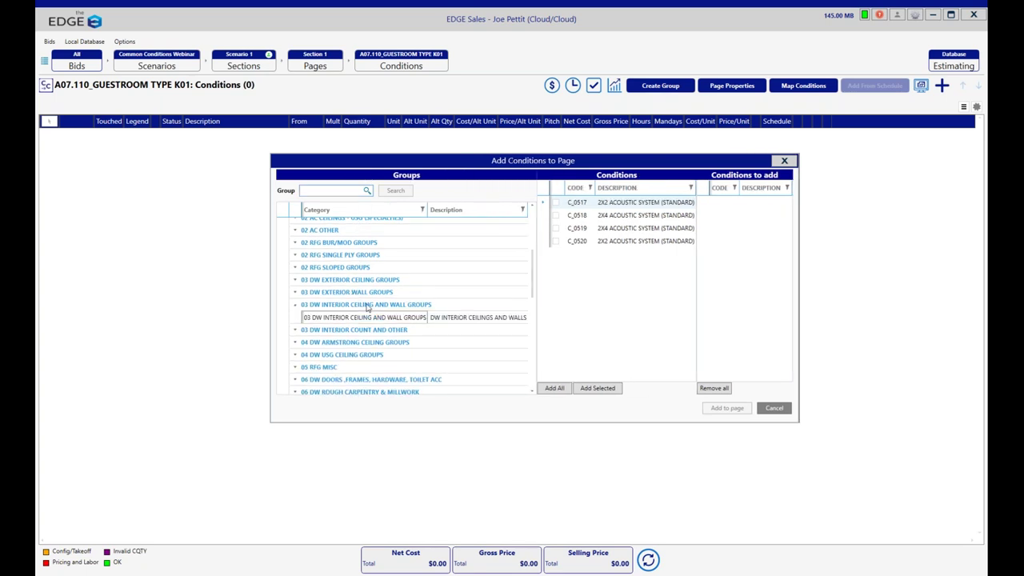
click(349, 318)
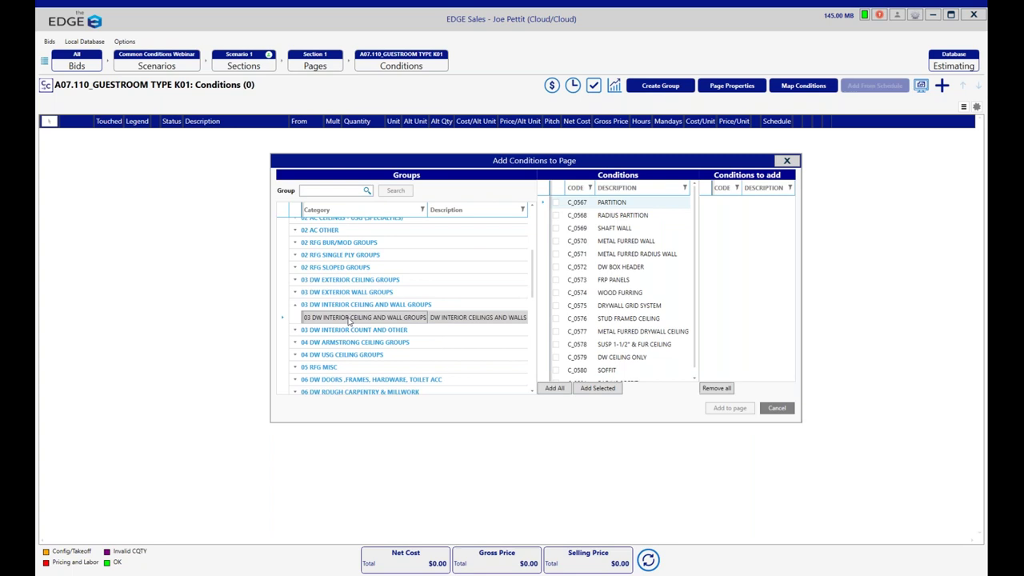
click(555, 204)
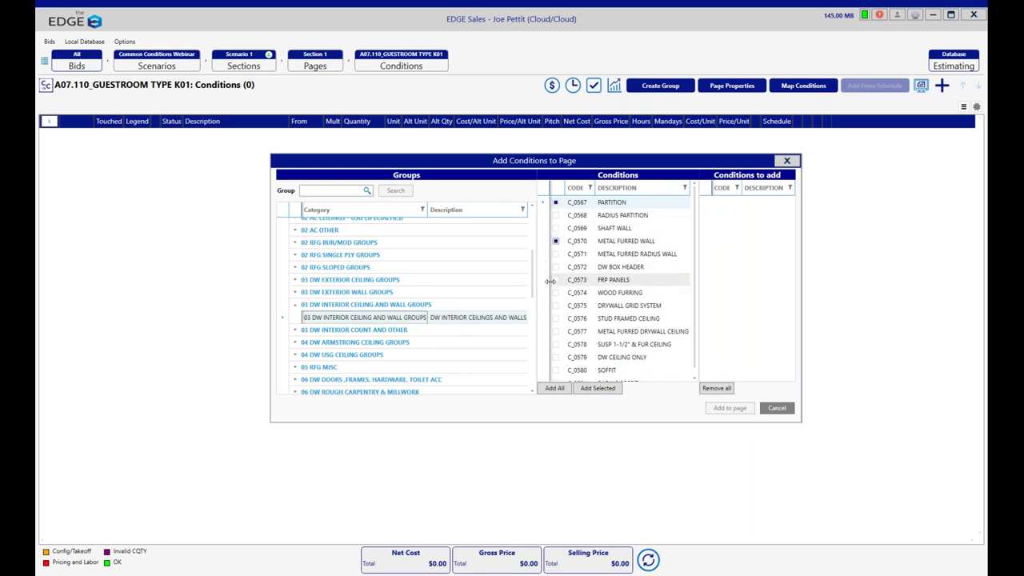
click(556, 306)
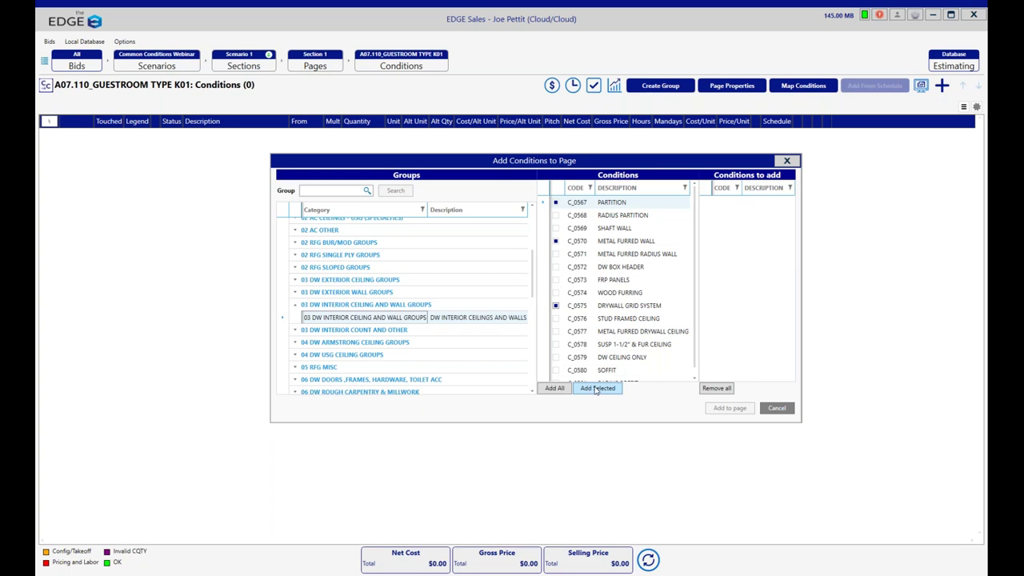
click(598, 388)
Include 2 x 2 Column from the 03 DW Interior Count and Other group and add the queued conditions to the page.
click(391, 332)
click(375, 344)
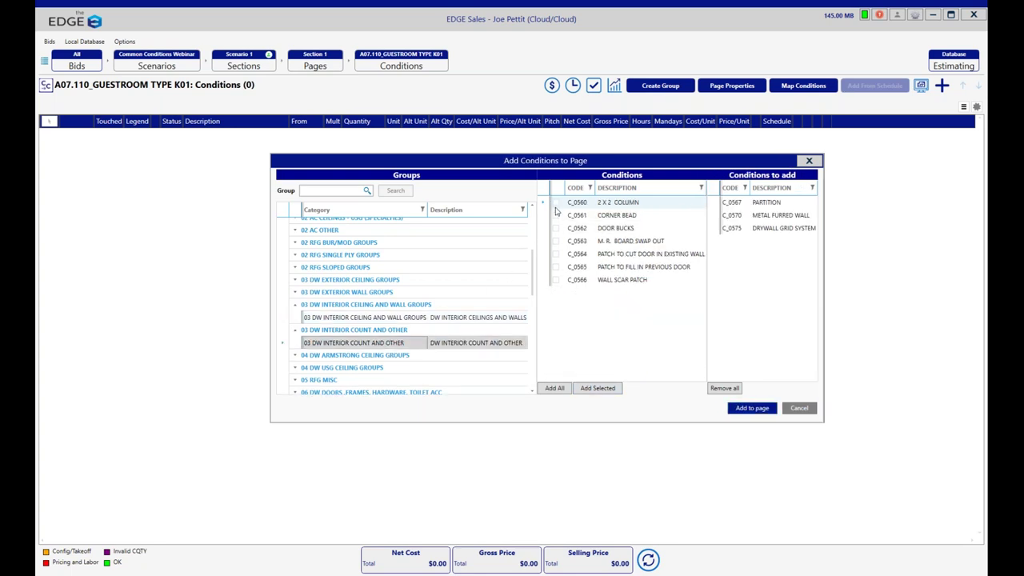
click(599, 390)
click(745, 416)
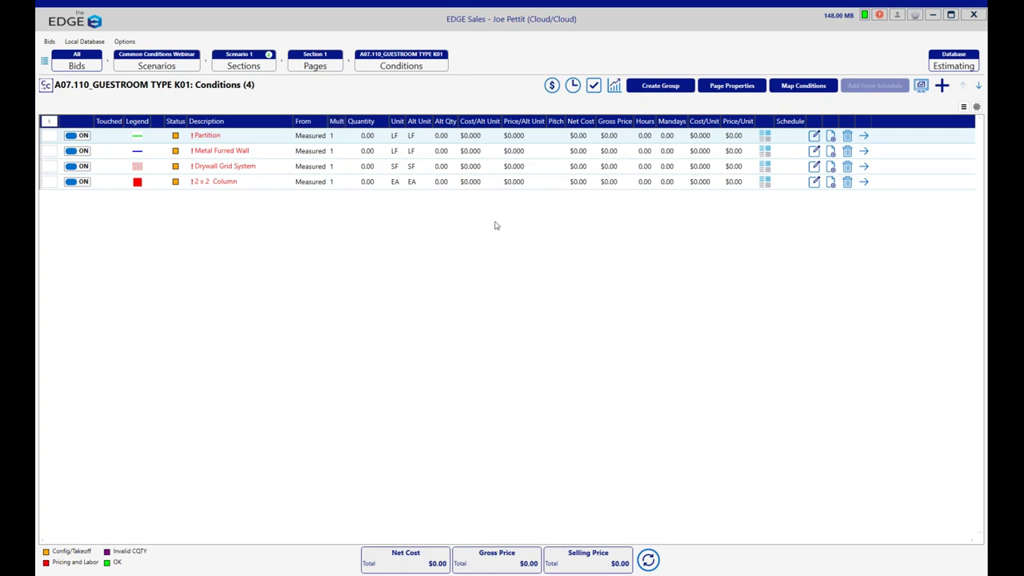
Move the 2 x 2 Column condition above Drywall Grid System and accept the Partition condition's default properties.
click(264, 183)
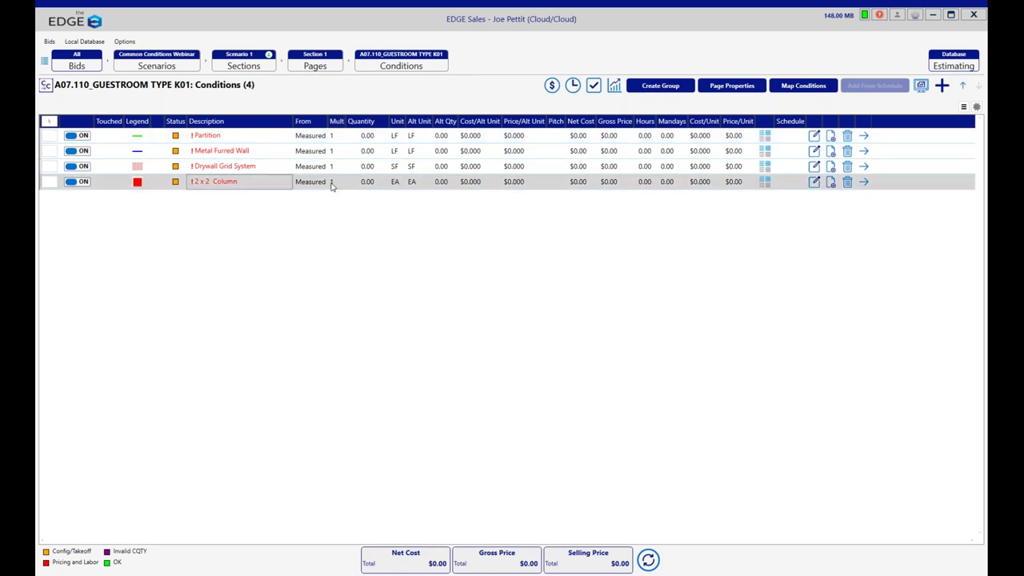
click(963, 86)
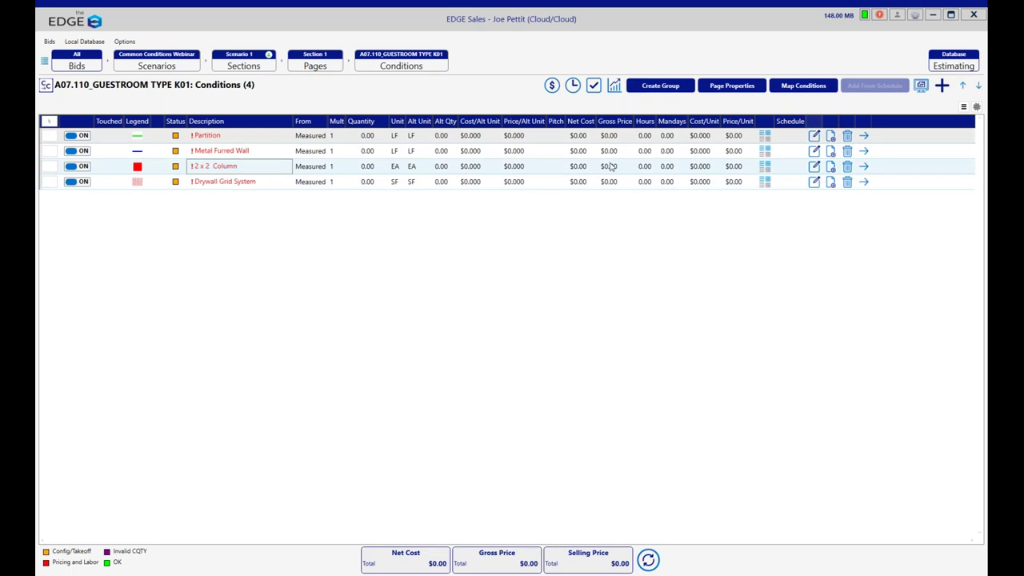
click(814, 136)
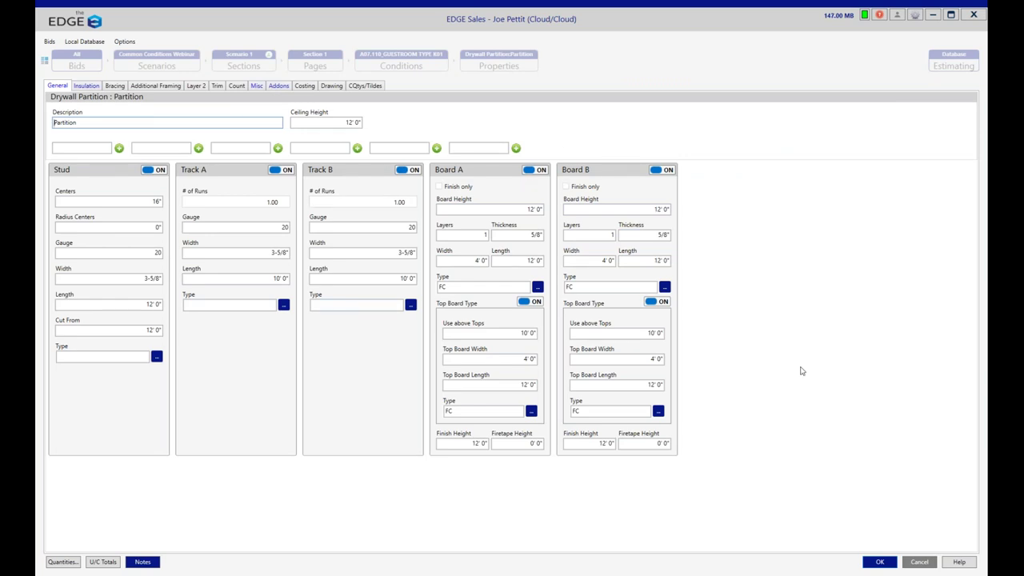
click(875, 561)
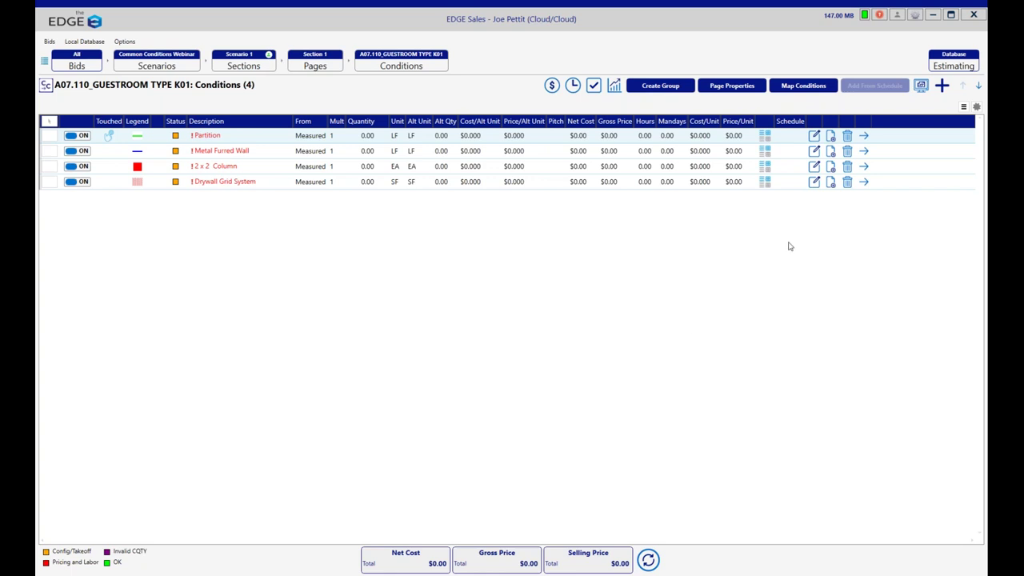
Open the Partition takeoff and trace the enlarged construction plan's upper wall, about 20.6 ft, plus the jog's short segments up to about 3.4 ft.
click(864, 138)
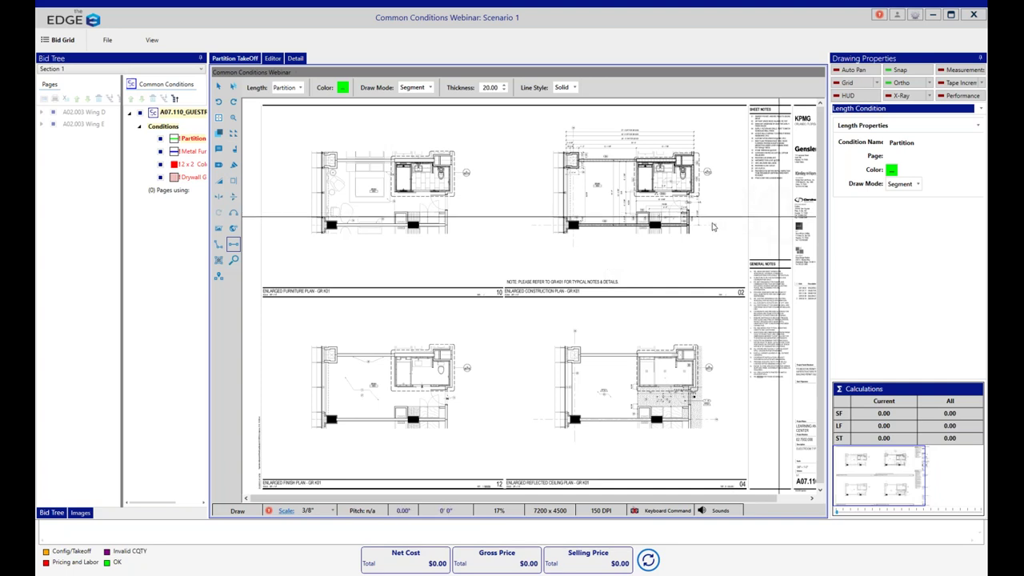
scroll(670, 222, up, 2)
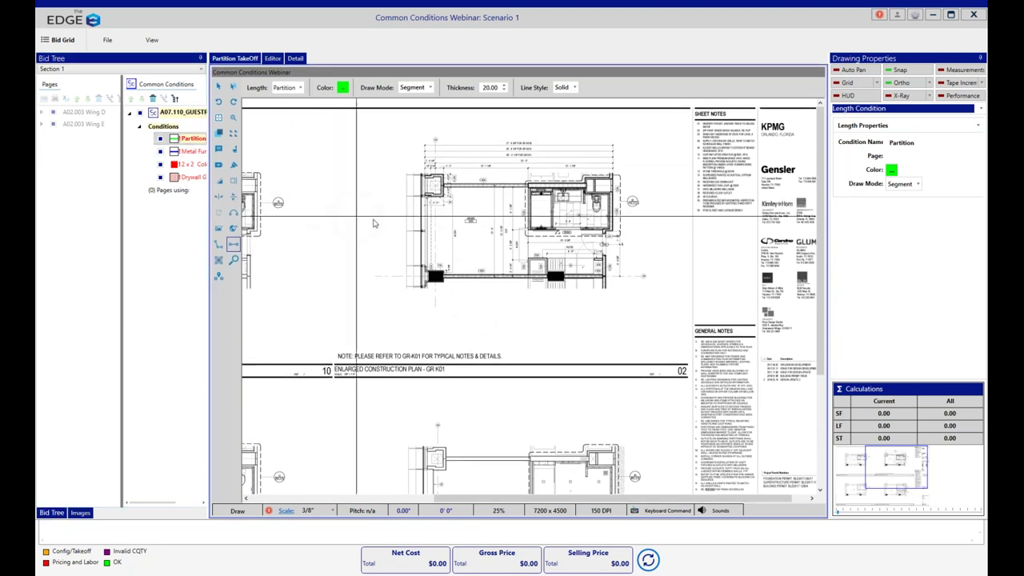
click(444, 185)
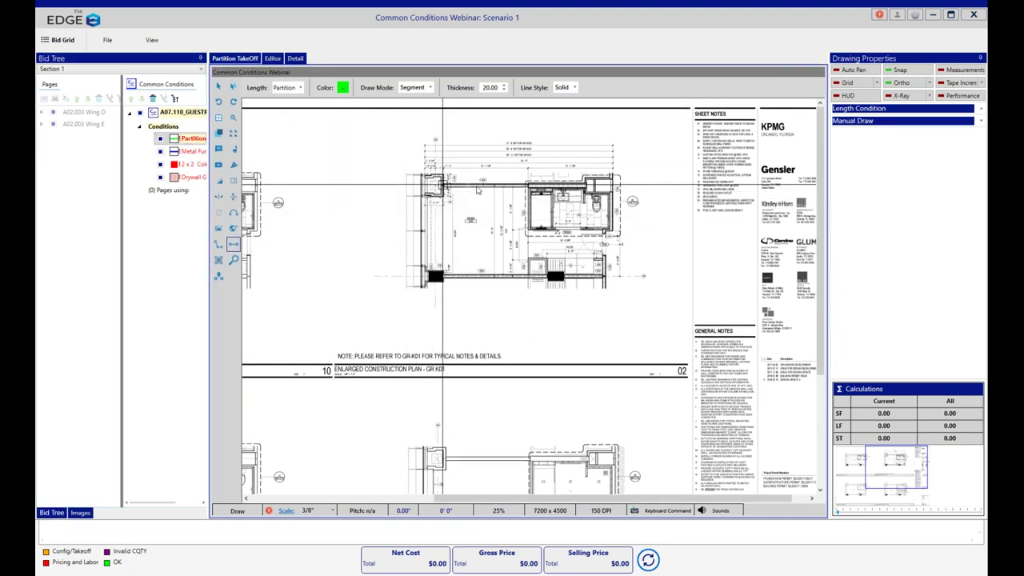
double_click(587, 185)
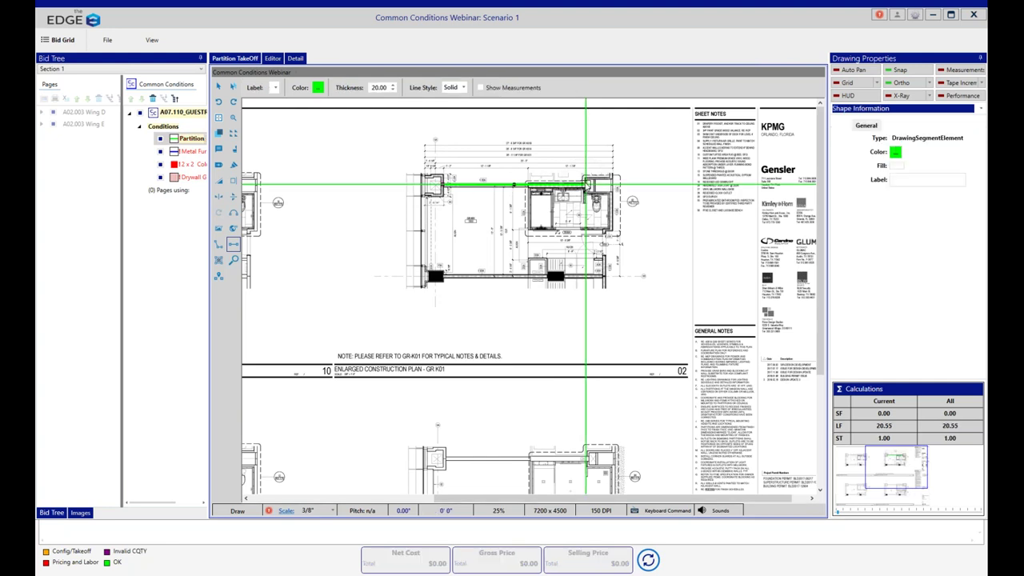
click(592, 184)
double_click(610, 192)
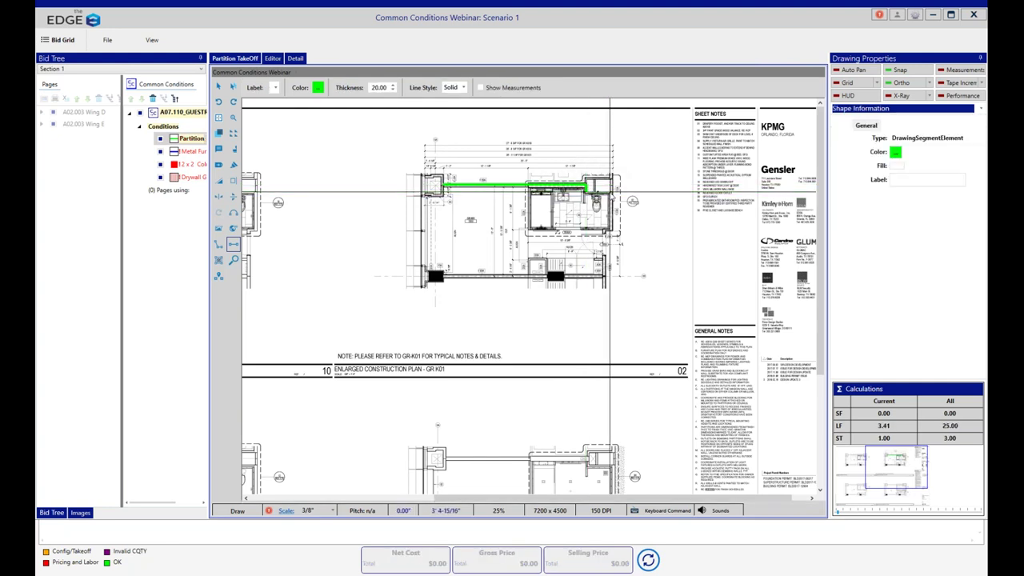
Trace Partition segments down the stepped entry-side wall and along the room's lower wall, the latter about 25 ft long.
click(609, 192)
double_click(610, 229)
click(610, 230)
double_click(604, 230)
click(604, 230)
double_click(604, 276)
click(605, 276)
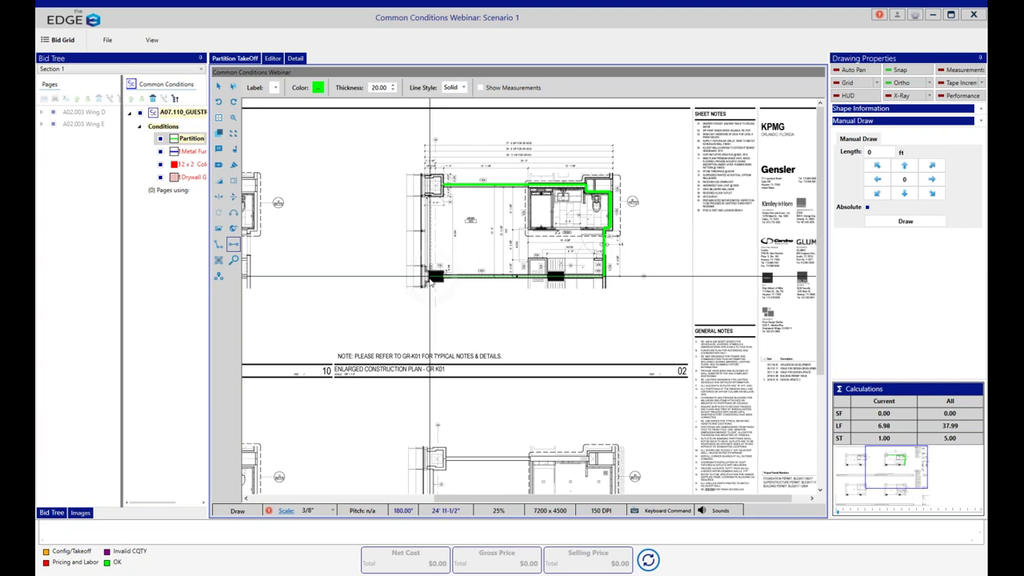
double_click(433, 278)
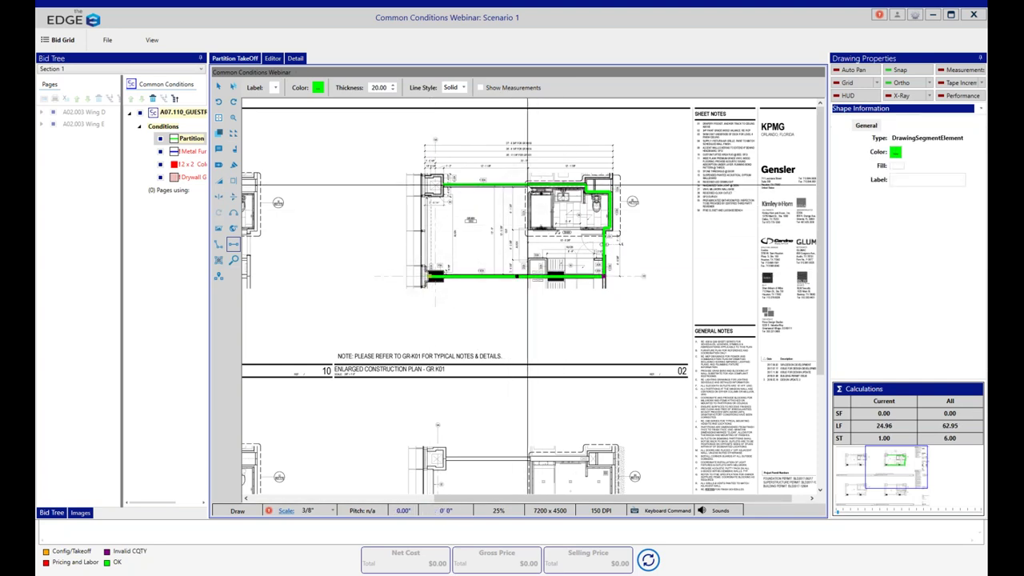
Trace Partition segments along the bathroom's room-side wall and its lower wall, the latter about 11 ft long.
click(528, 186)
double_click(528, 230)
click(528, 230)
double_click(605, 231)
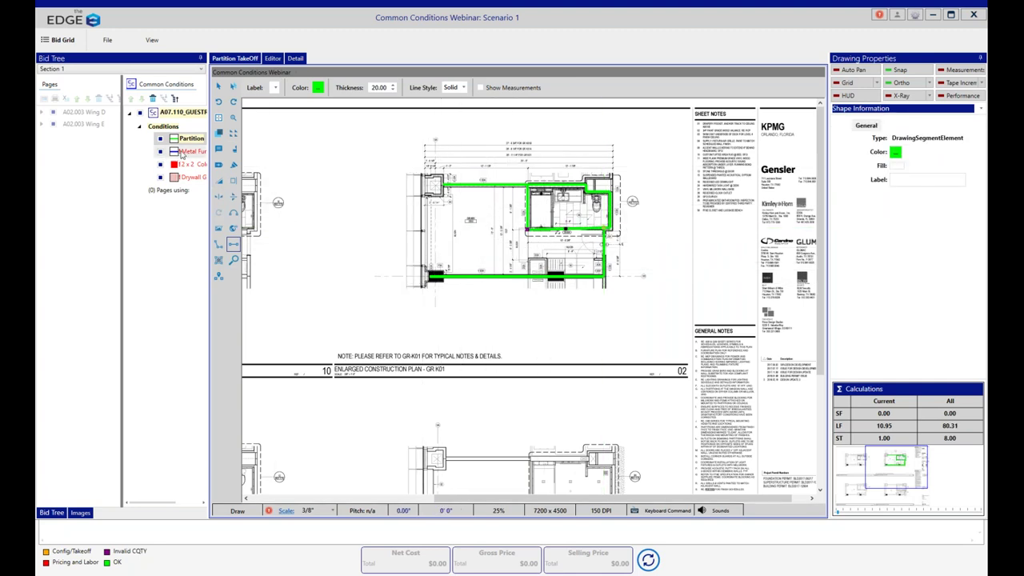
Draw a Metal Furred Wall segment about 11.6 ft long along the guestroom's exterior wall.
click(189, 151)
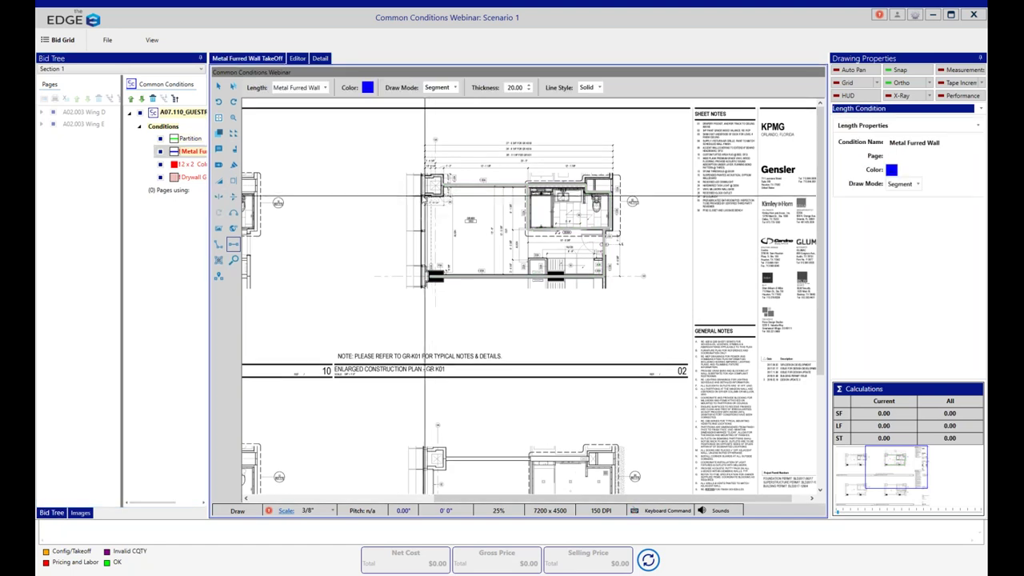
click(422, 192)
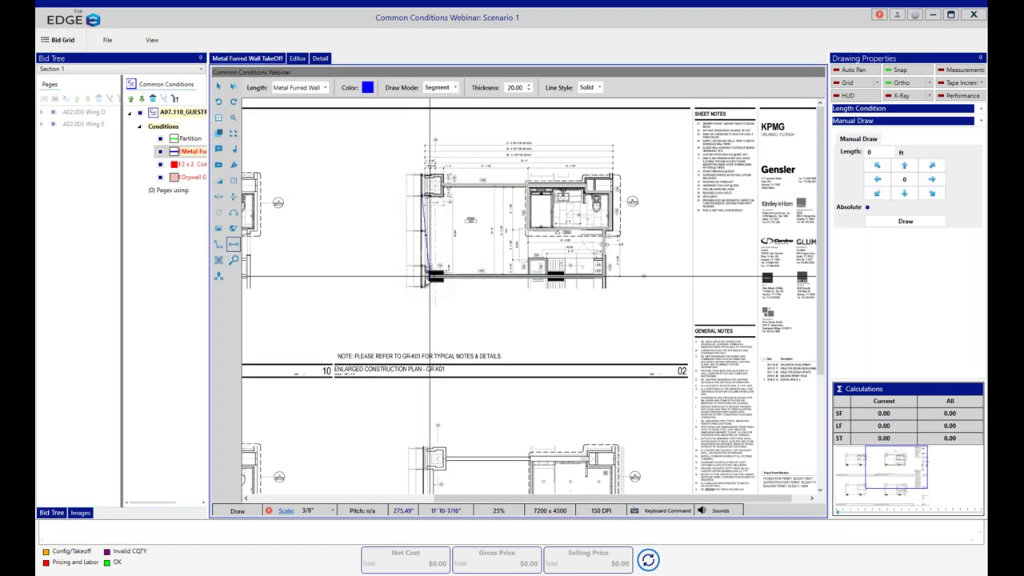
double_click(422, 277)
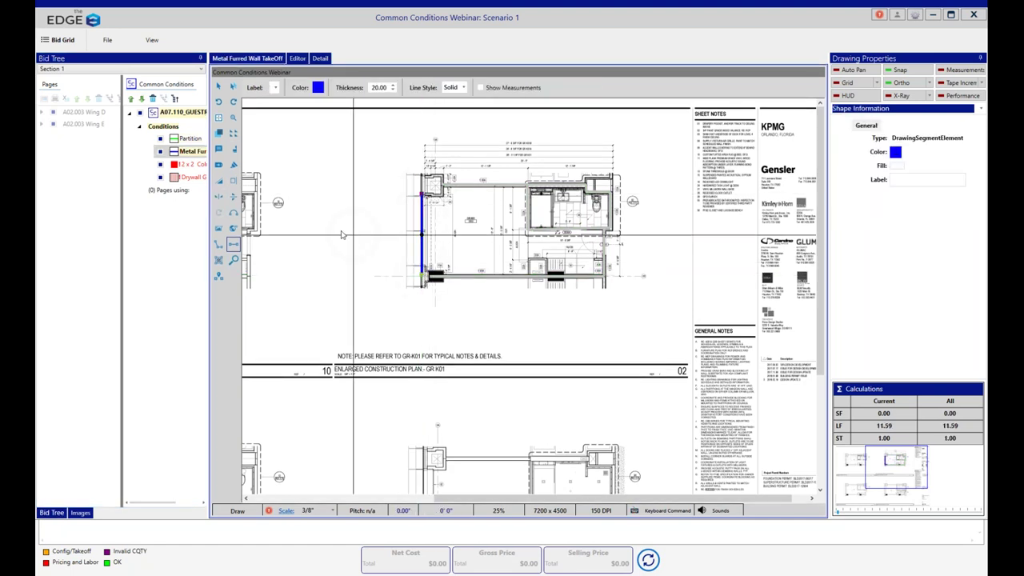
Place one 2 x 2 Column count on the column at the plan's upper-left corner and display the takeoff of all conditions.
click(192, 164)
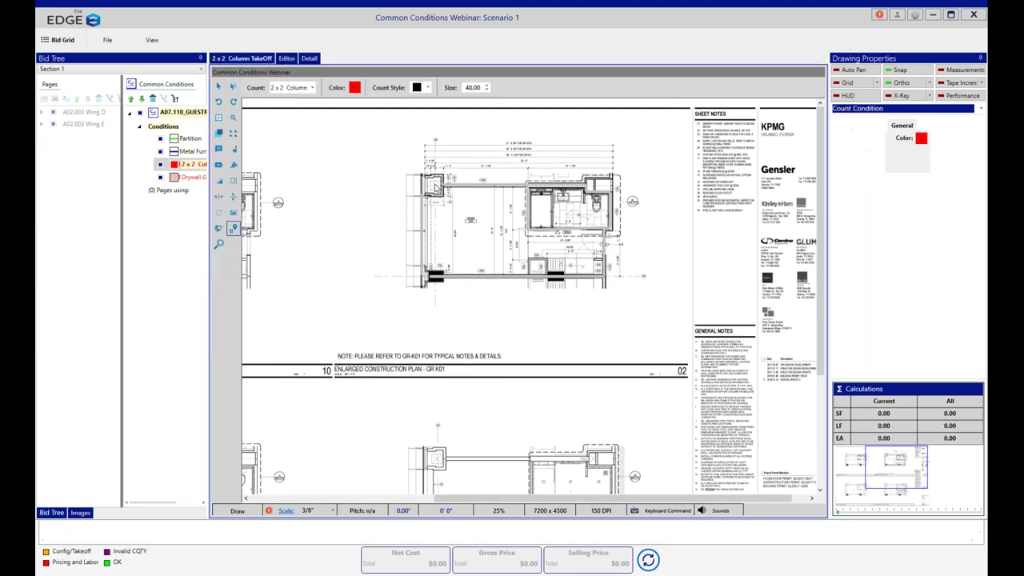
click(434, 185)
click(219, 133)
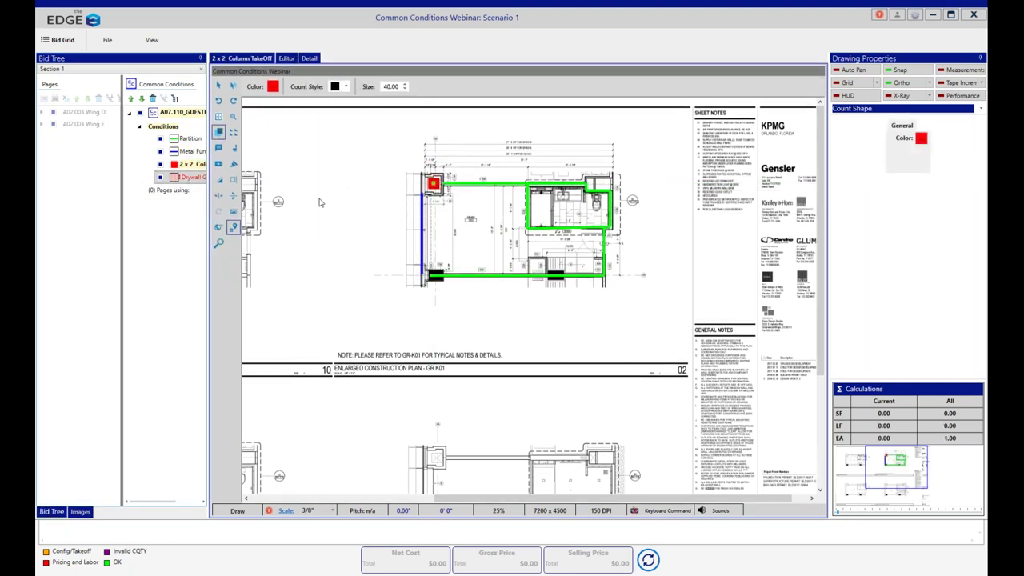
Outline the whole guestroom as a Drywall Grid System area of about 345 SF and close the takeoff drawing.
click(421, 185)
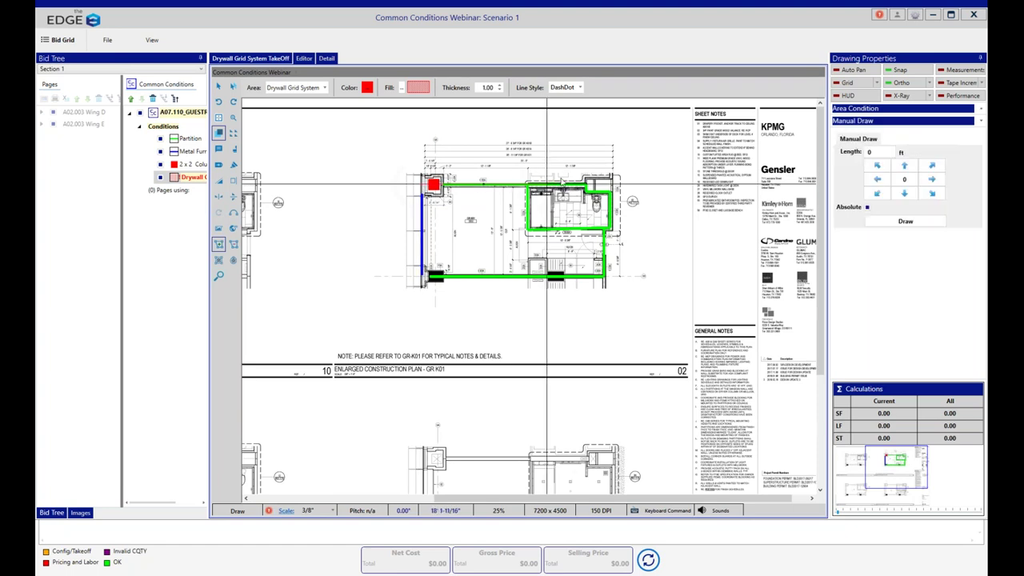
click(586, 185)
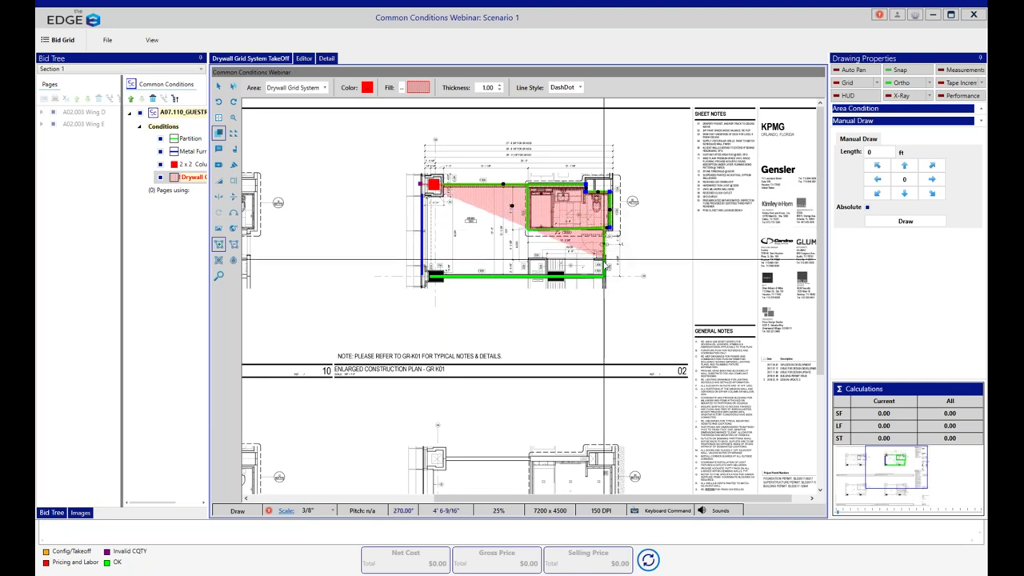
click(605, 276)
click(421, 276)
right_click(421, 276)
click(442, 285)
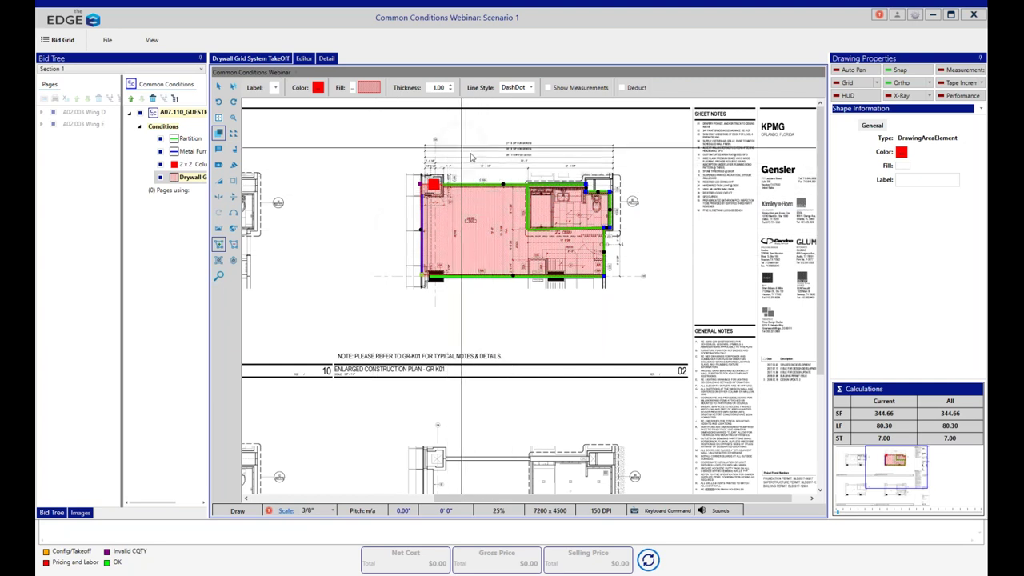
click(974, 16)
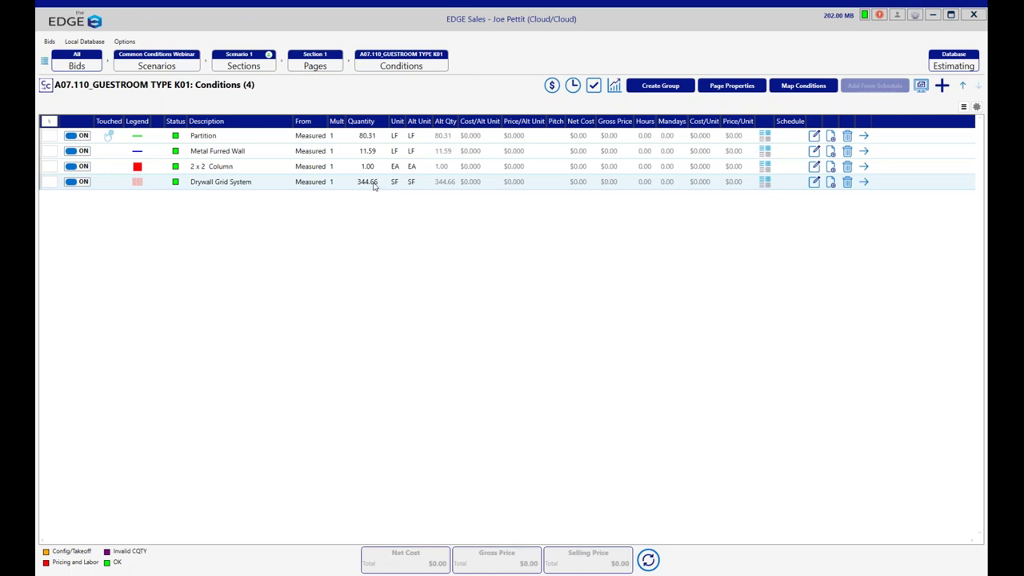
Check the A02.003 Wing D page's conditions, material pricing and labor lists for anything carried over from the common conditions.
click(315, 65)
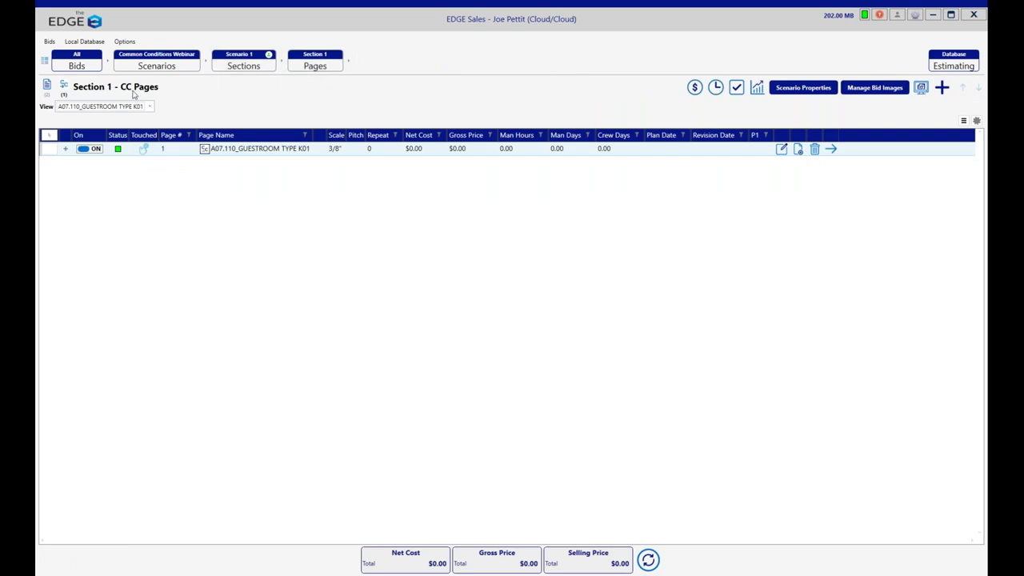
click(46, 86)
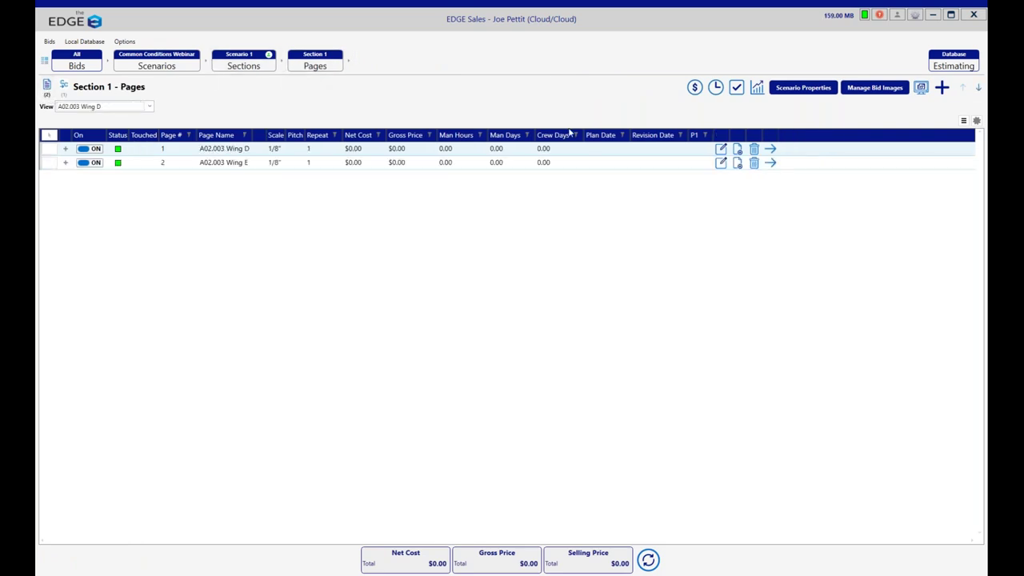
click(771, 149)
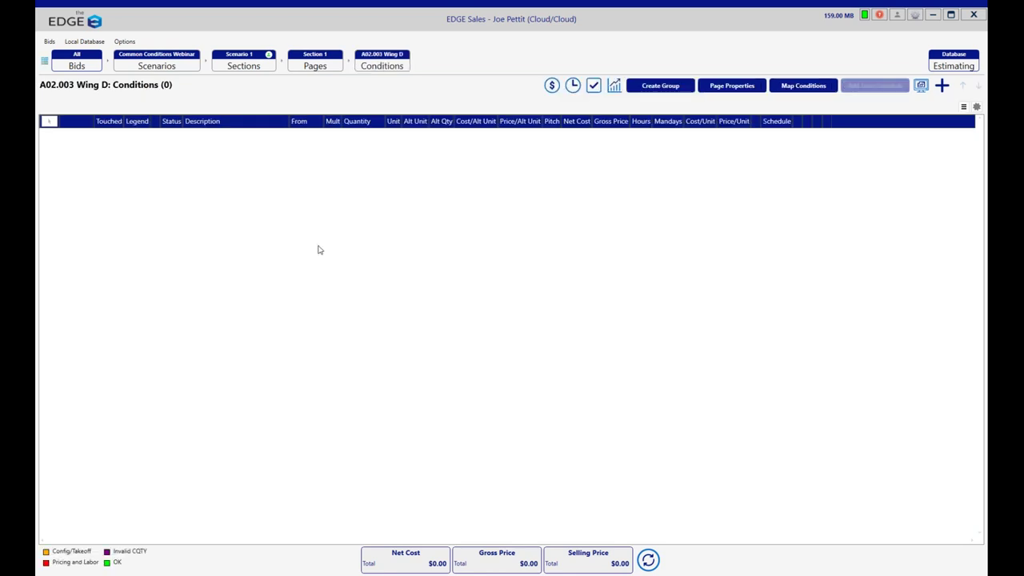
click(551, 86)
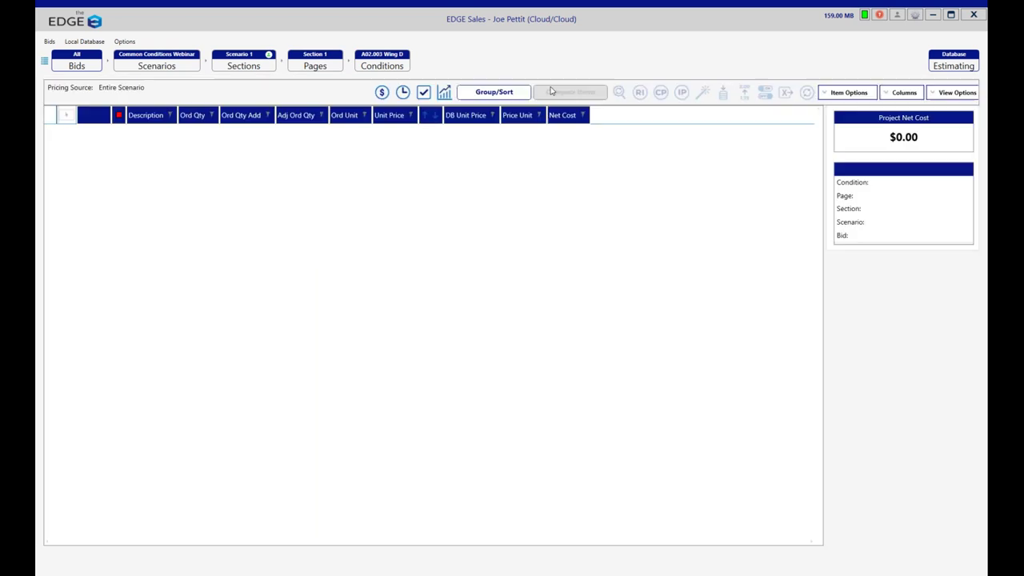
click(403, 93)
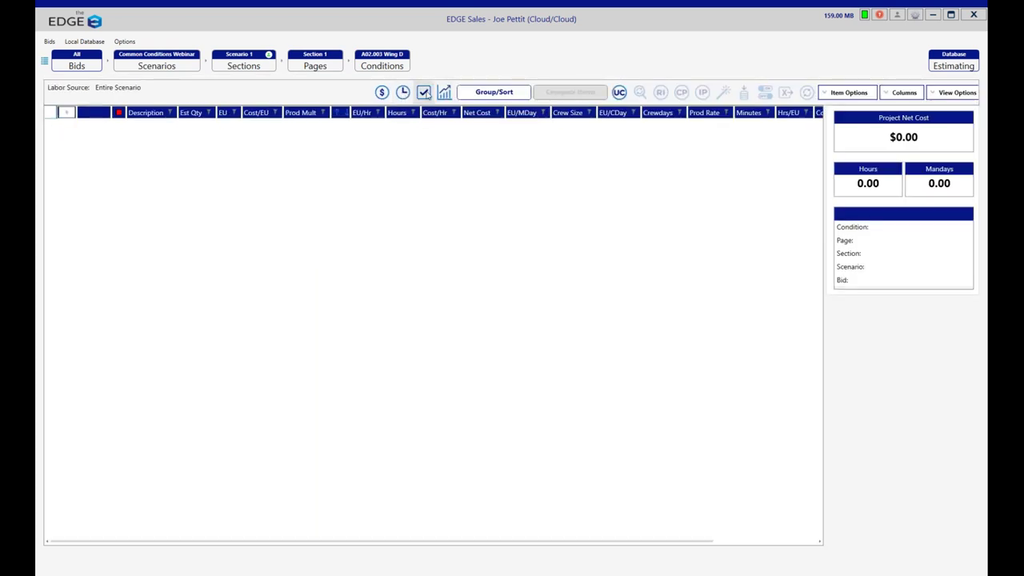
click(424, 93)
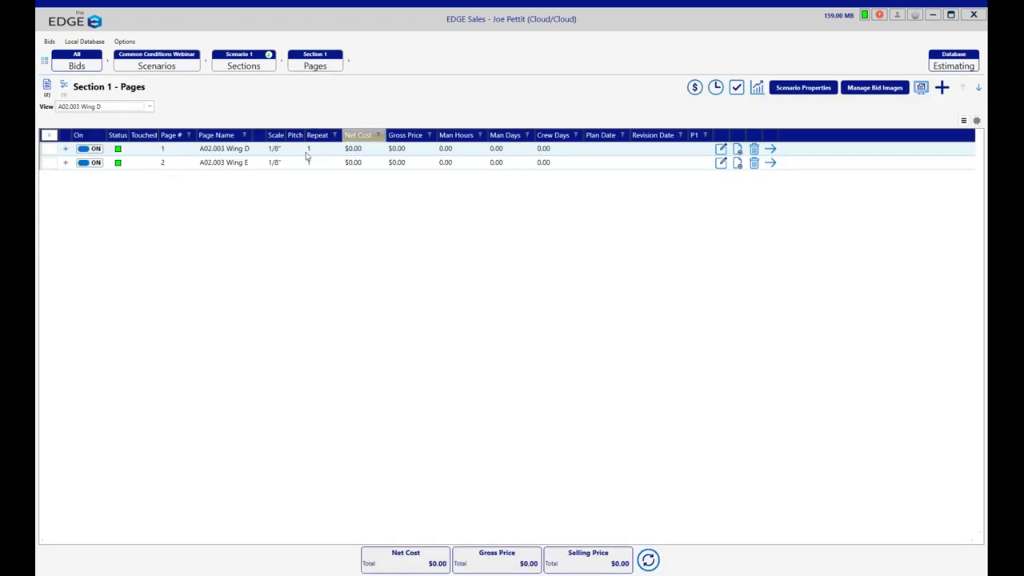
Open the A02.003 Wing D takeoff drawing and place one A07.110_GUESTROOM TYPE K01 common conditions copy over the upper guestroom row west of the lounge.
click(772, 150)
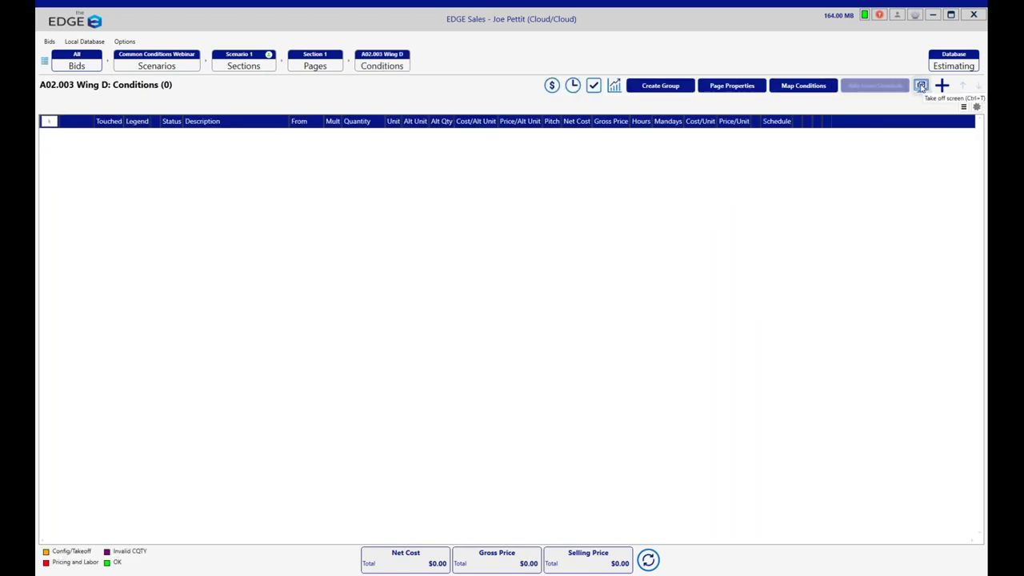
click(921, 87)
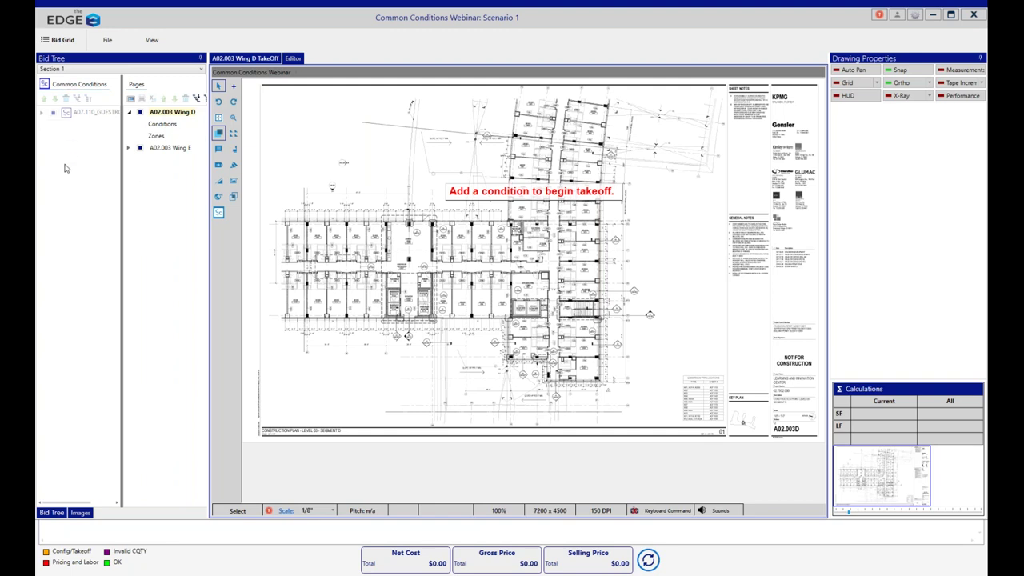
click(163, 126)
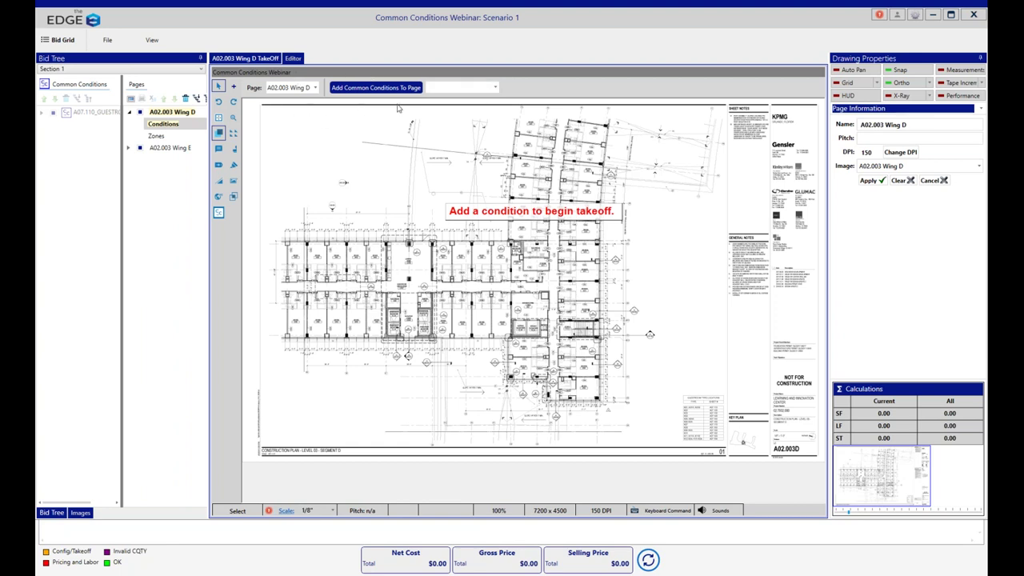
click(472, 89)
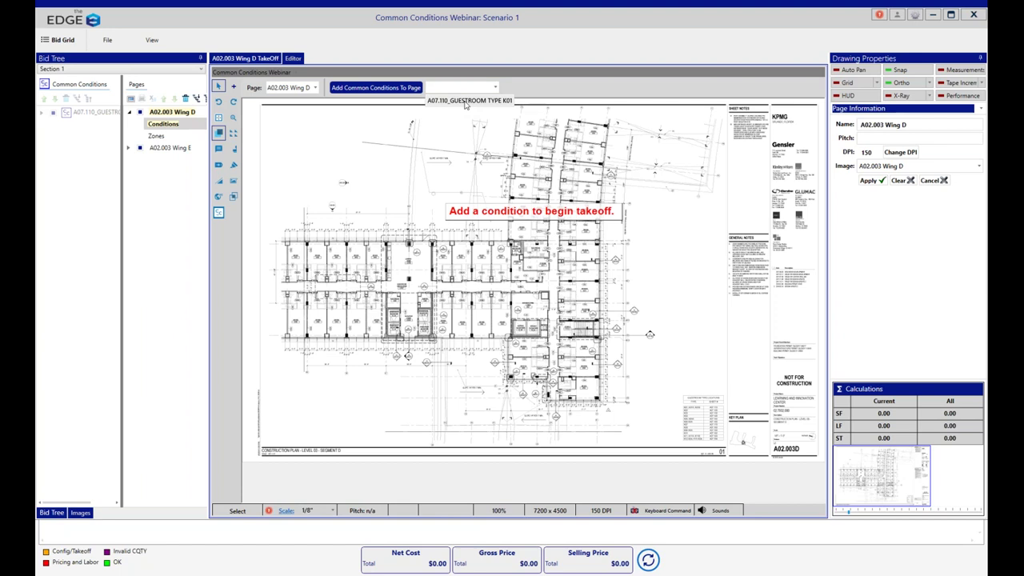
click(465, 102)
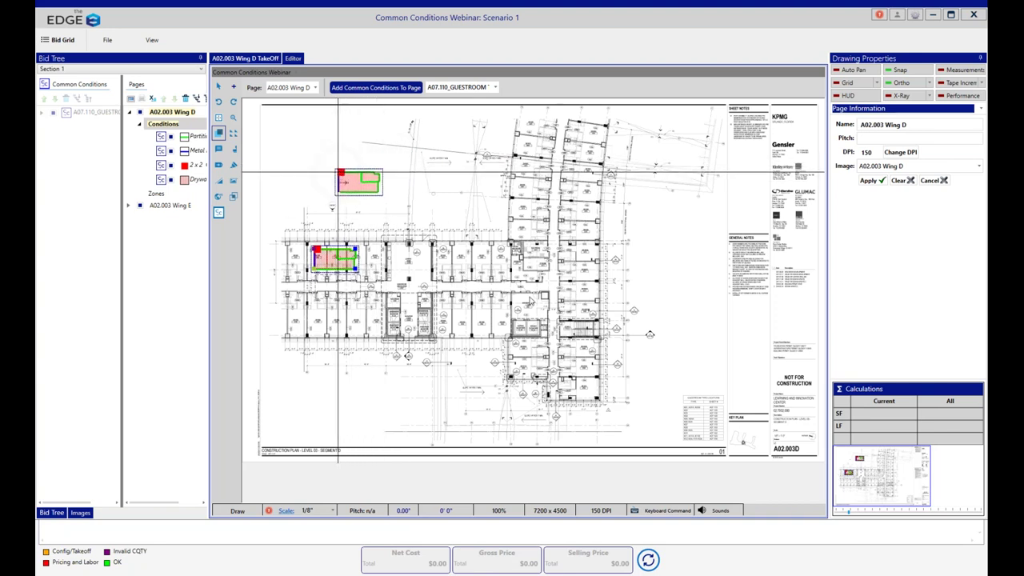
scroll(528, 296, up, 5)
scroll(528, 298, down, 6)
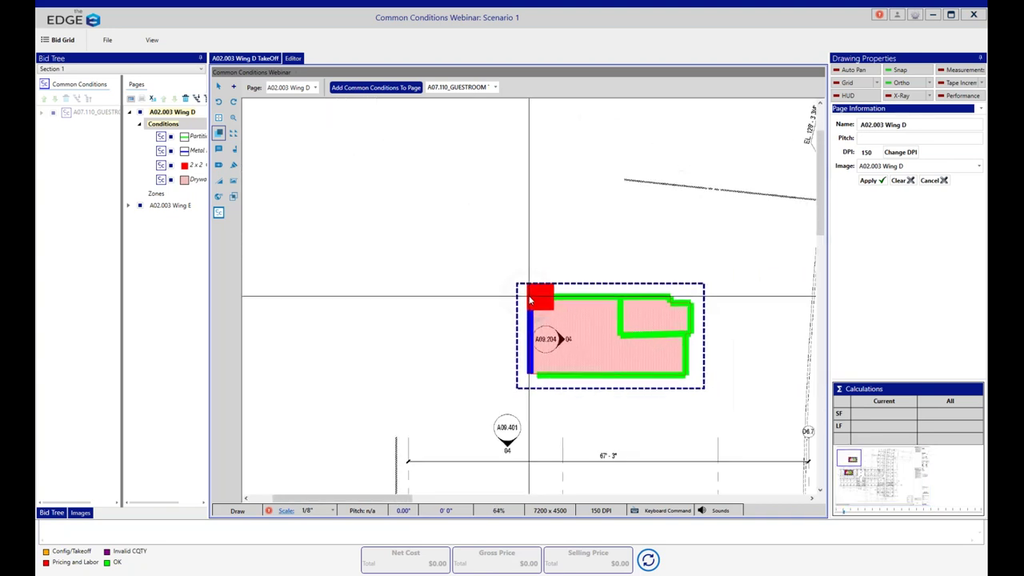
scroll(454, 261, down, 4)
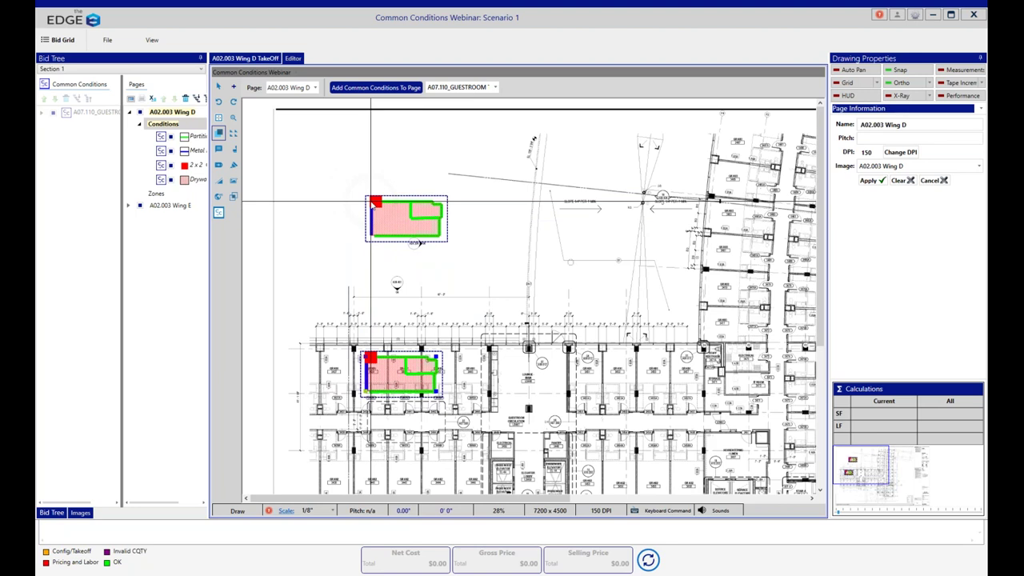
key(Escape)
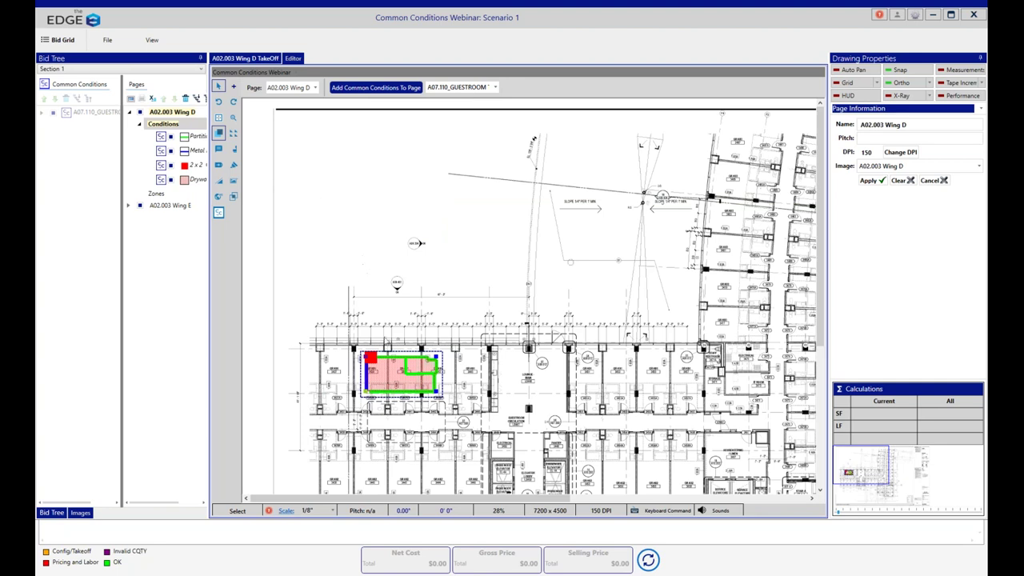
Rotate the placed guestroom takeoff 90° clockwise and move it onto the second guestroom from the left in the upper row.
right_click(398, 377)
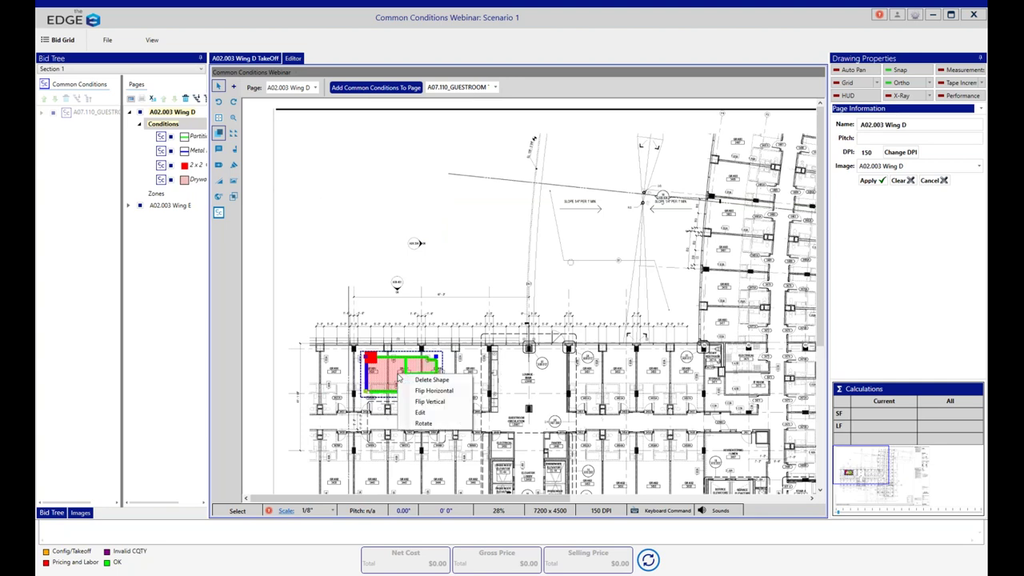
click(424, 423)
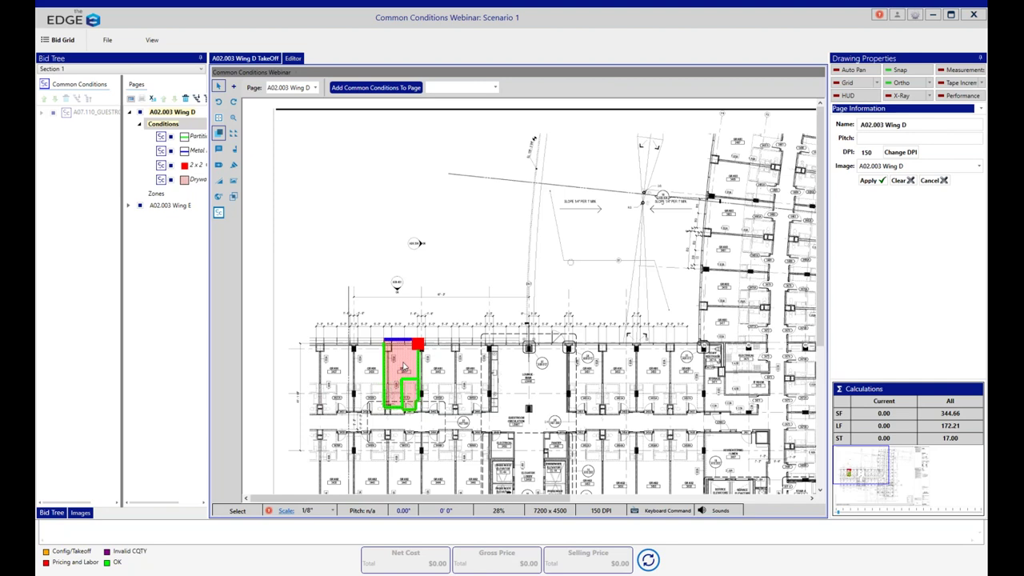
drag(404, 366, 372, 370)
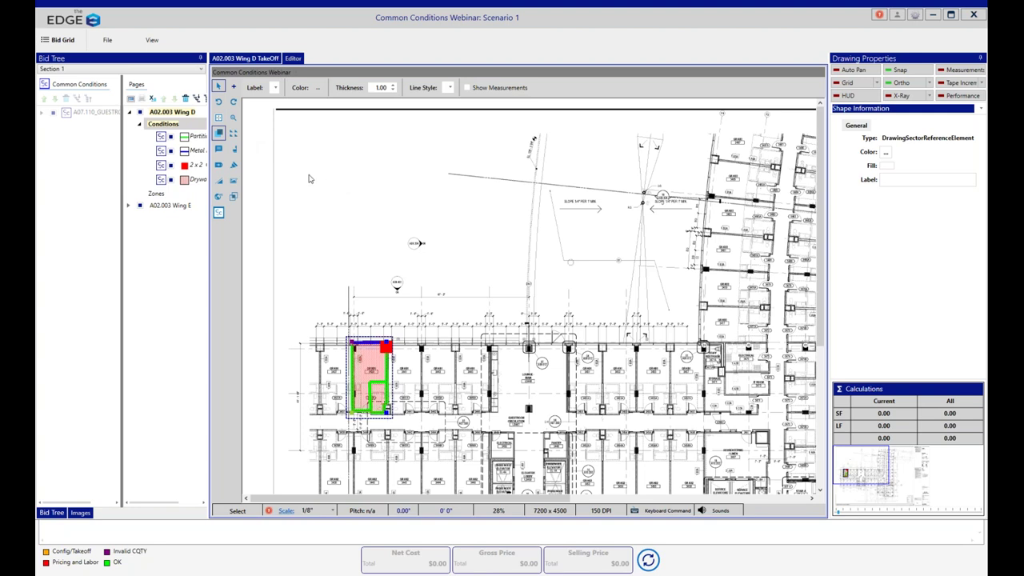
Duplicate the guestroom takeoff onto the first and third upper-row guestrooms right of the lounge, and end the duplication.
click(234, 137)
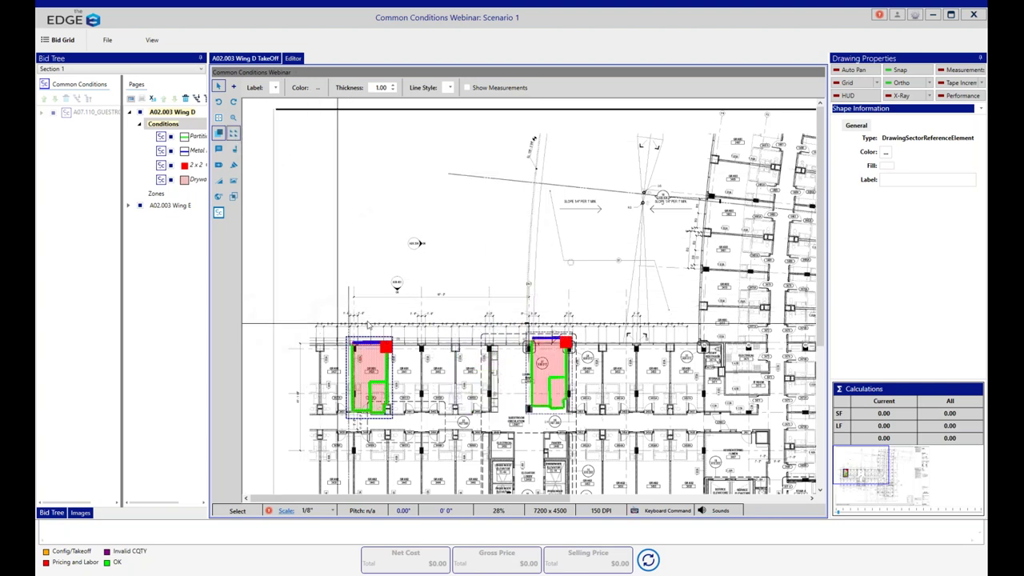
click(584, 377)
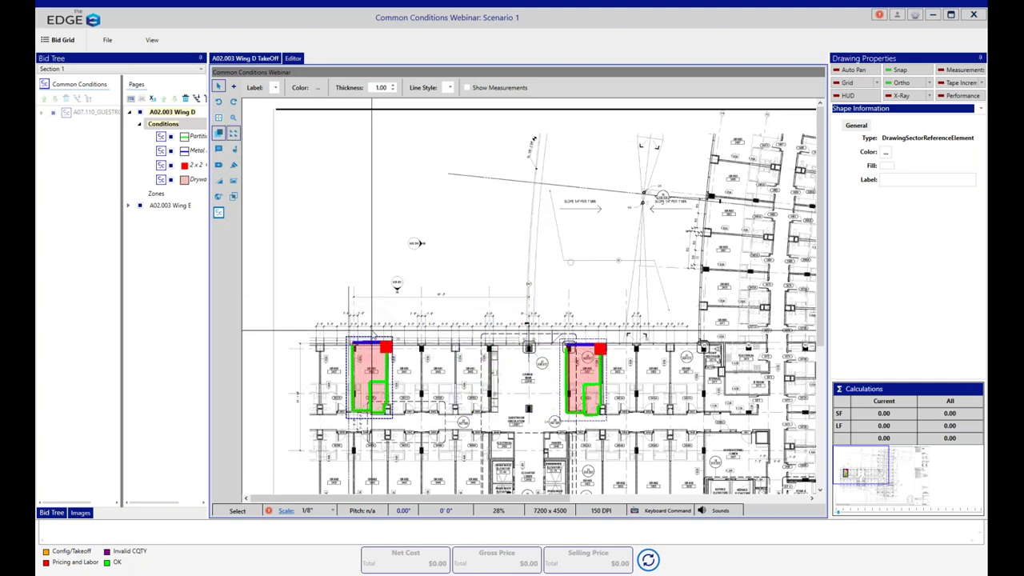
click(441, 330)
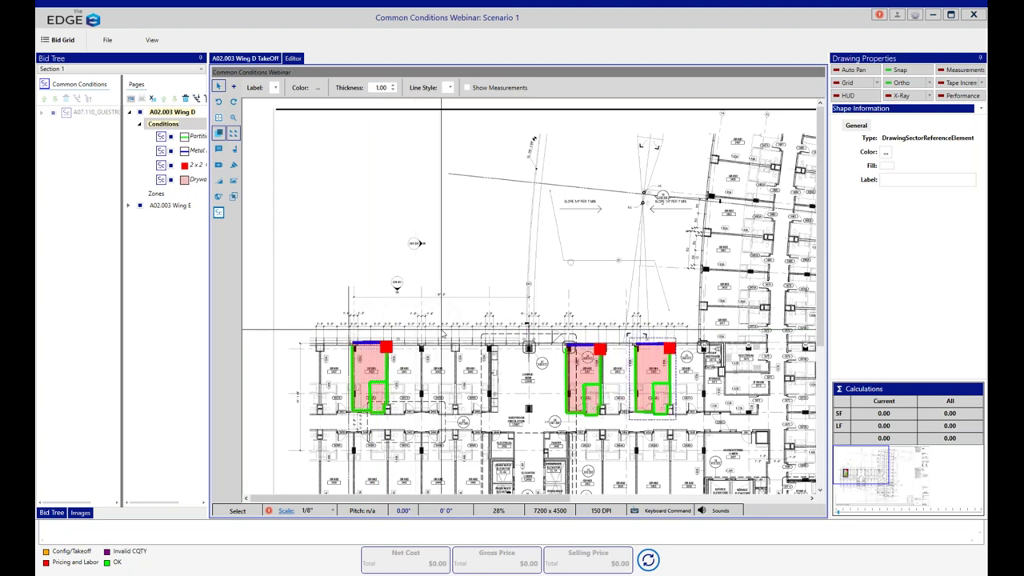
click(297, 195)
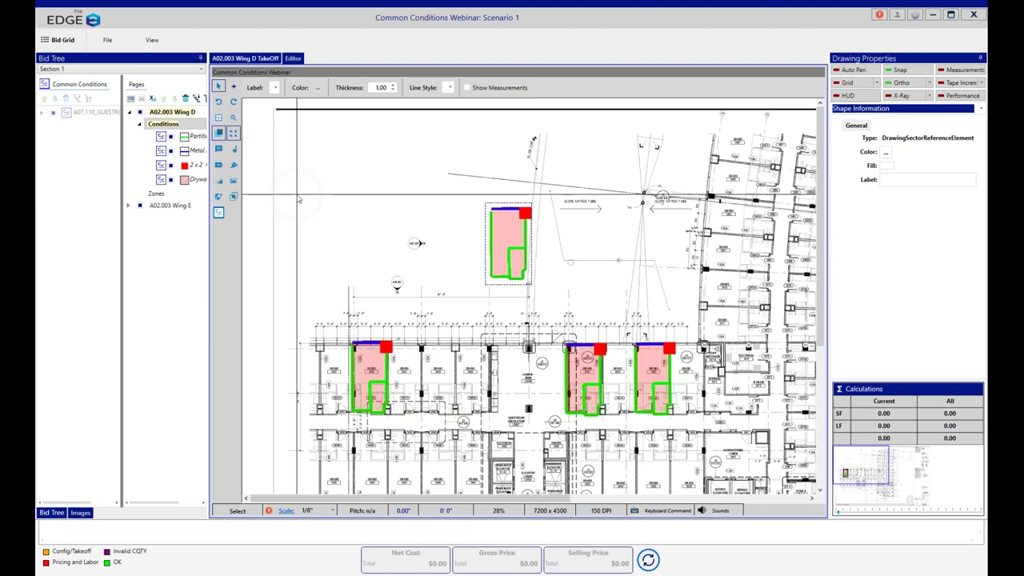
drag(300, 200, 284, 180)
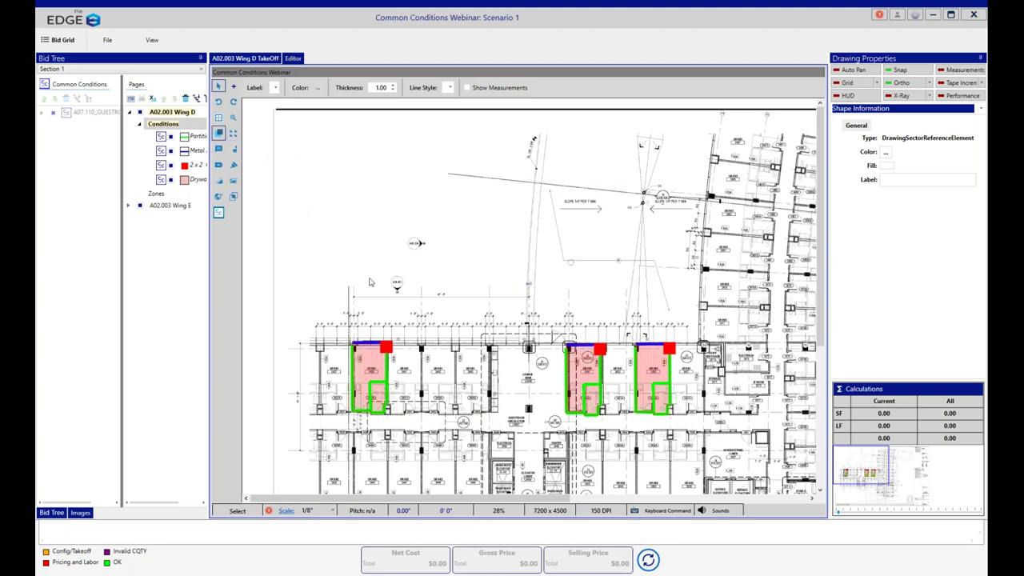
Draw Partition segments along the elevator core's left wall, about 29.6 ft, and the electrical room's right and lower walls, about 11 and 9.9 ft.
drag(819, 228, 824, 283)
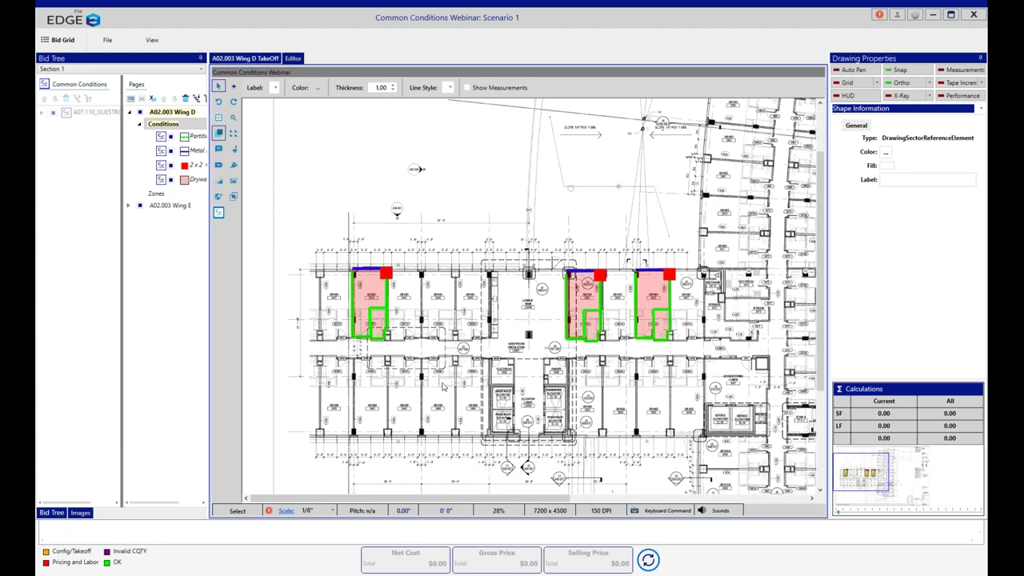
scroll(480, 382, up, 2)
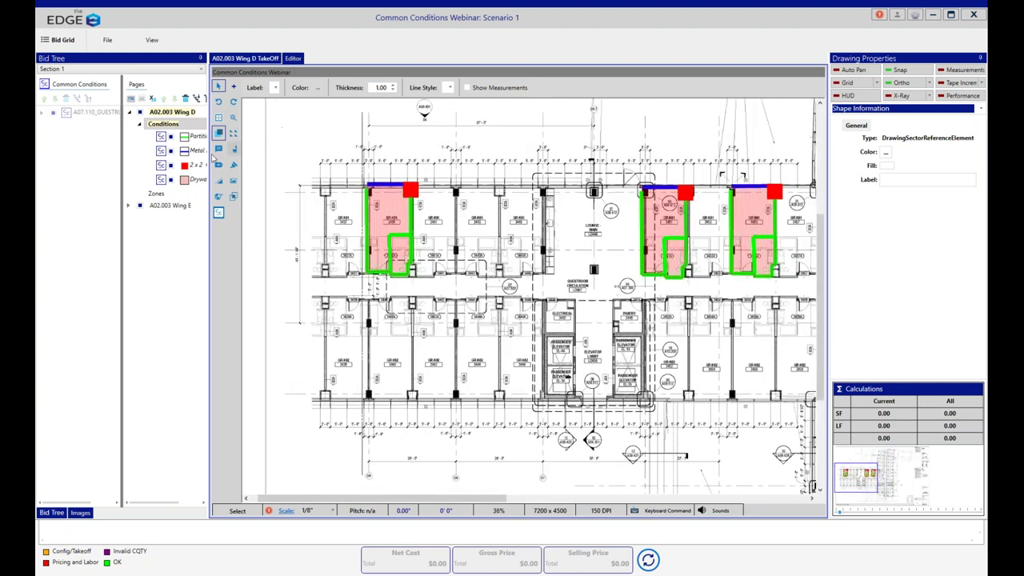
click(195, 140)
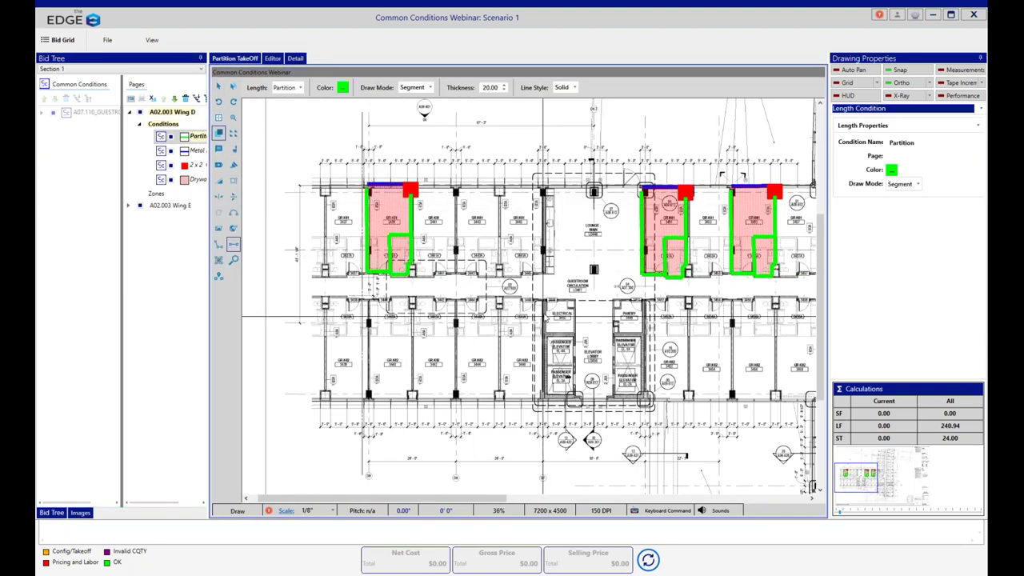
click(544, 300)
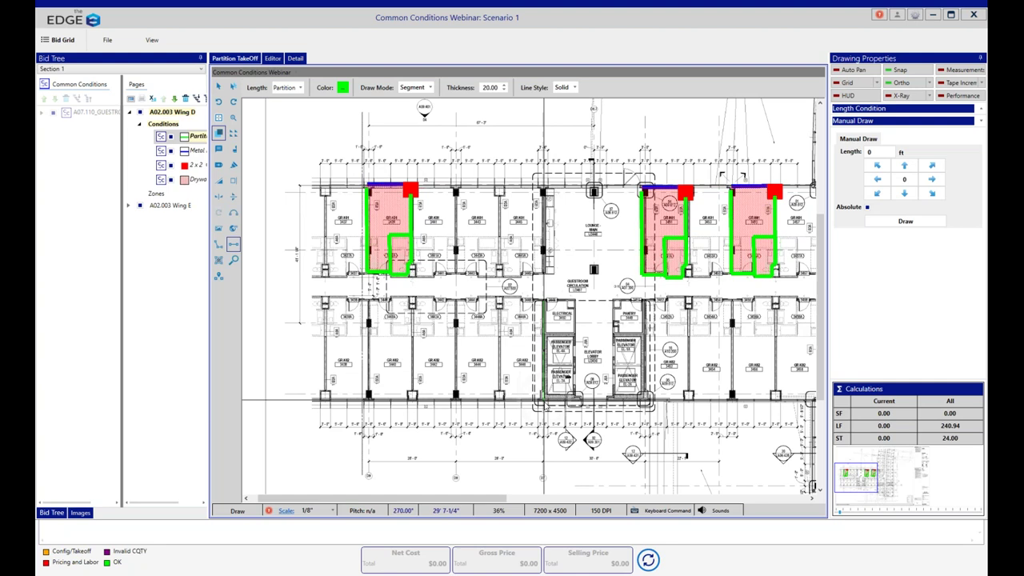
double_click(545, 401)
click(575, 300)
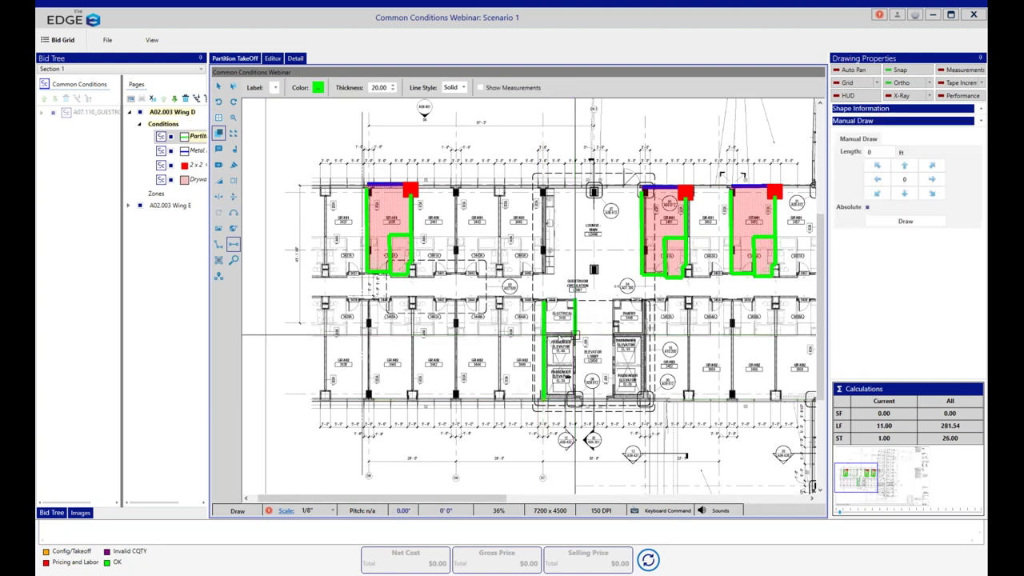
click(575, 334)
double_click(544, 335)
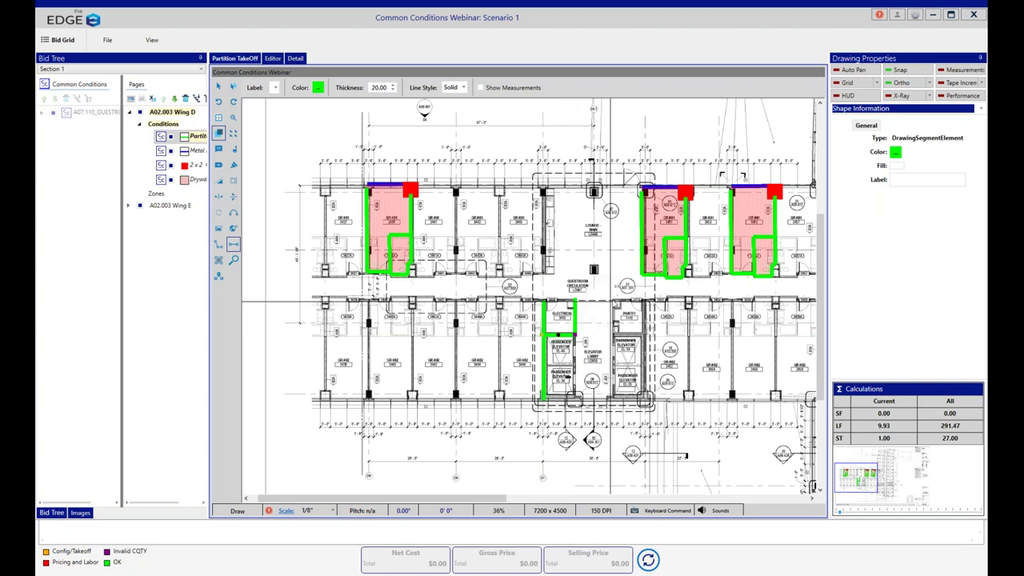
Draw Partition segments along the pantry's left and lower walls, the latter about 9.8 ft, and the elevator core's right wall, about 30 ft.
click(612, 301)
double_click(613, 335)
click(613, 335)
double_click(645, 333)
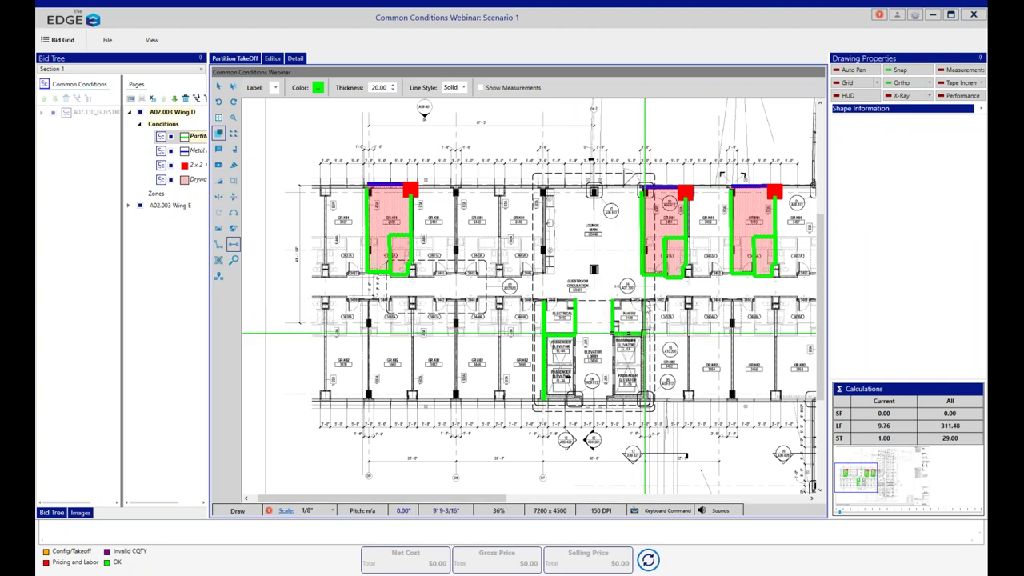
click(645, 301)
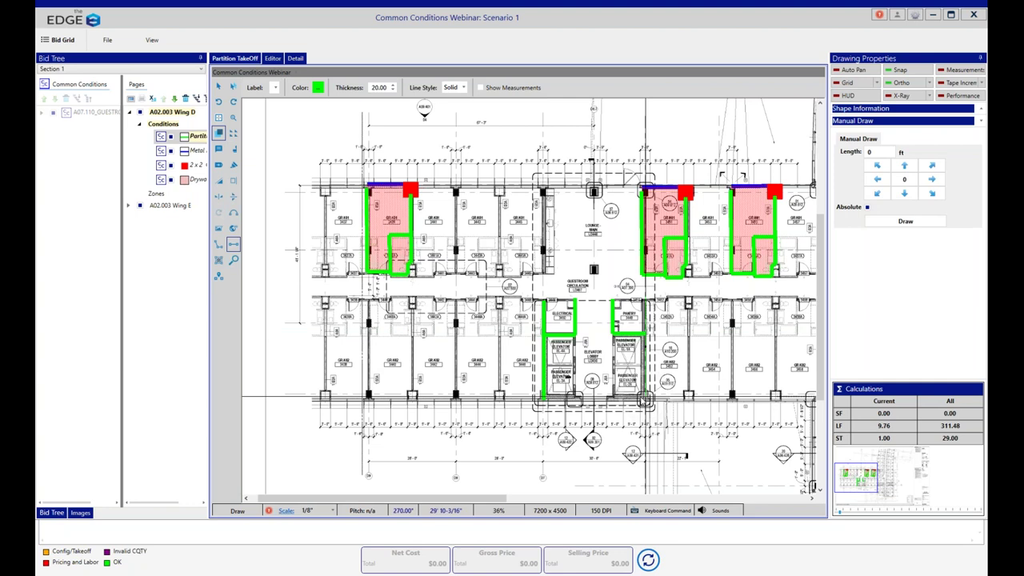
double_click(645, 396)
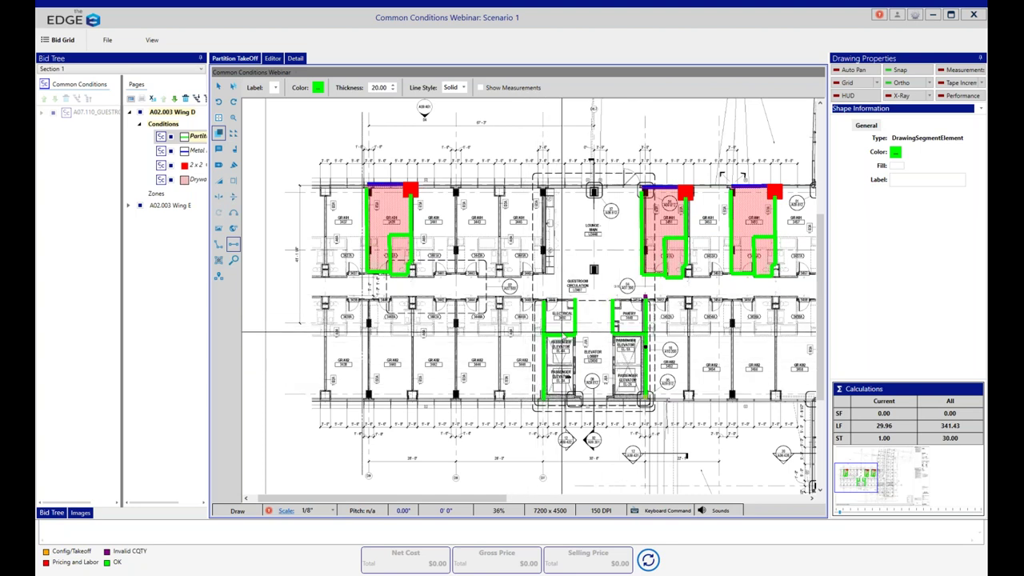
Close the takeoff drawing and compare the Wing D condition quantities with those of the A07.110_GUESTROOM TYPE K01 common conditions page.
click(974, 15)
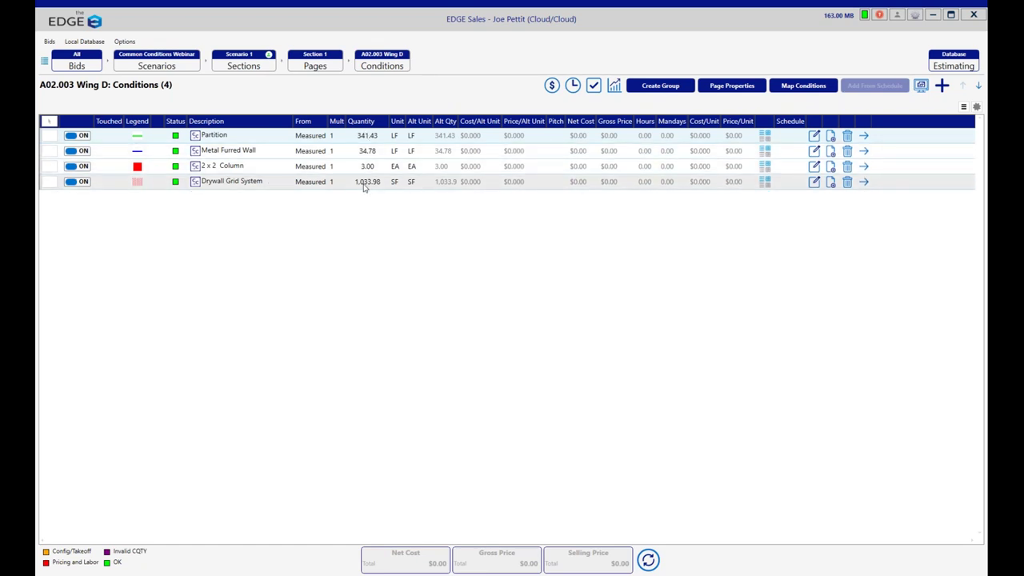
click(312, 68)
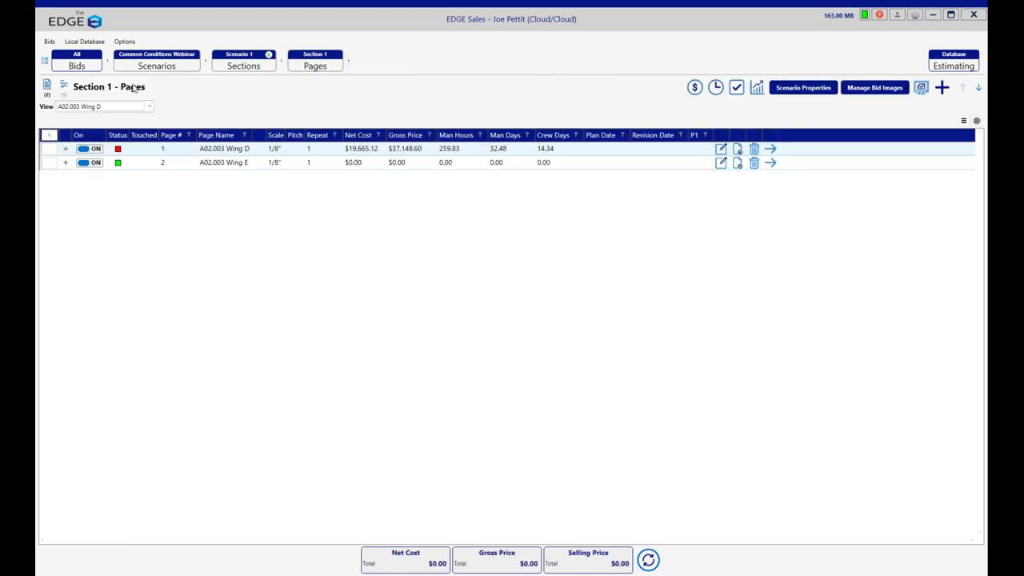
click(63, 86)
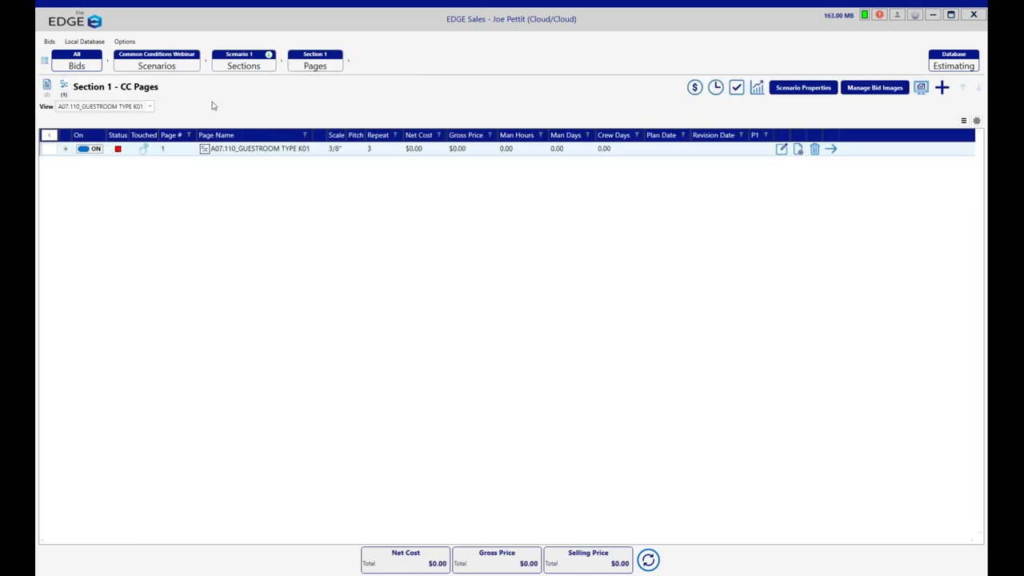
click(831, 150)
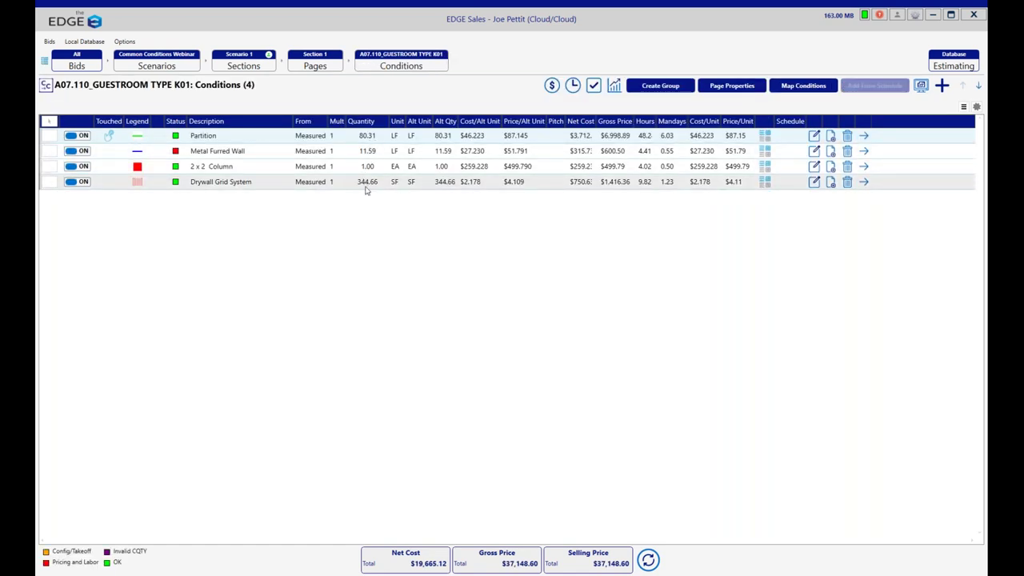
Return to Section 1's regular pages and open the takeoff drawing for A02.003 Wing D.
click(313, 66)
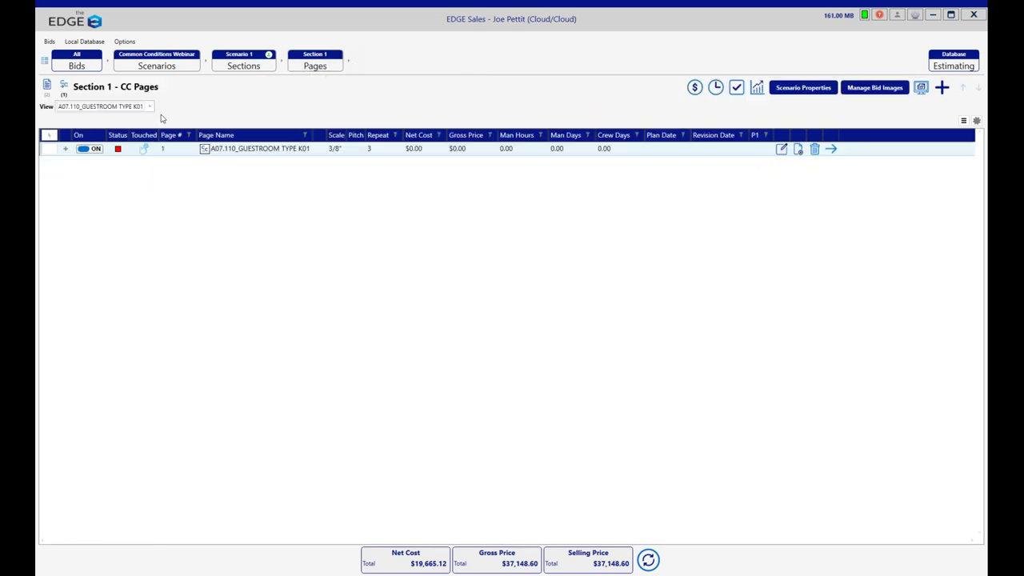
click(47, 86)
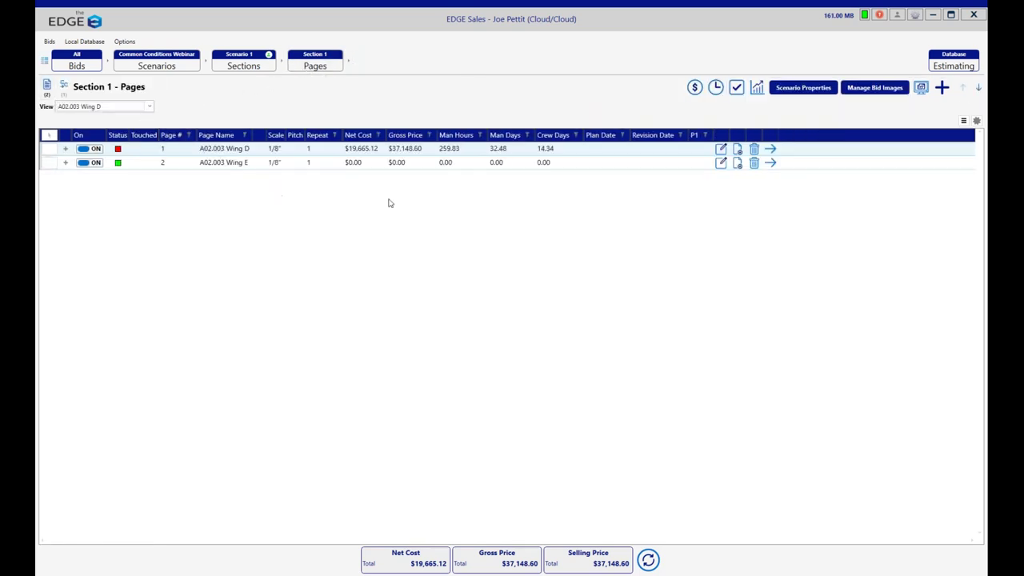
click(773, 154)
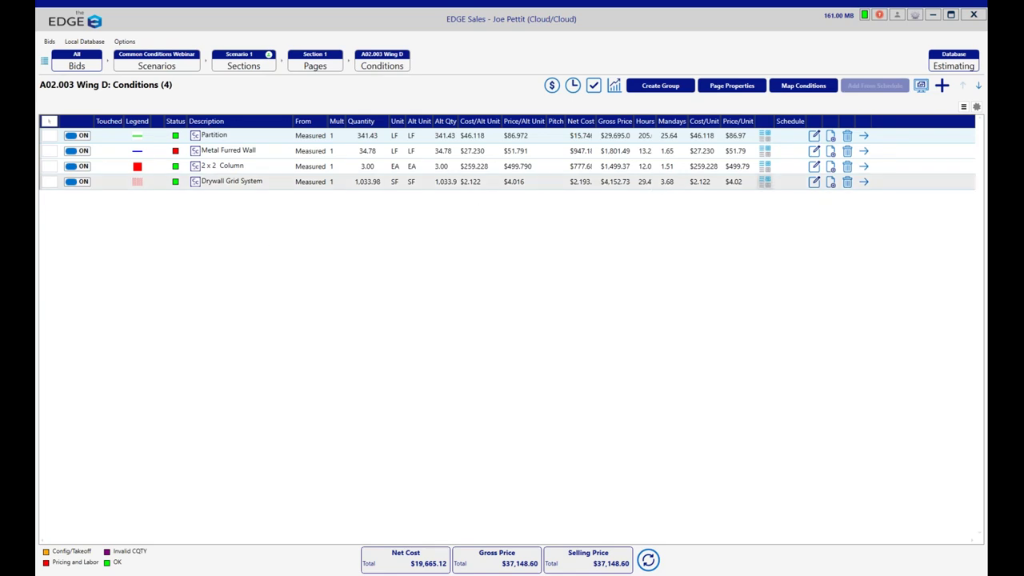
click(766, 181)
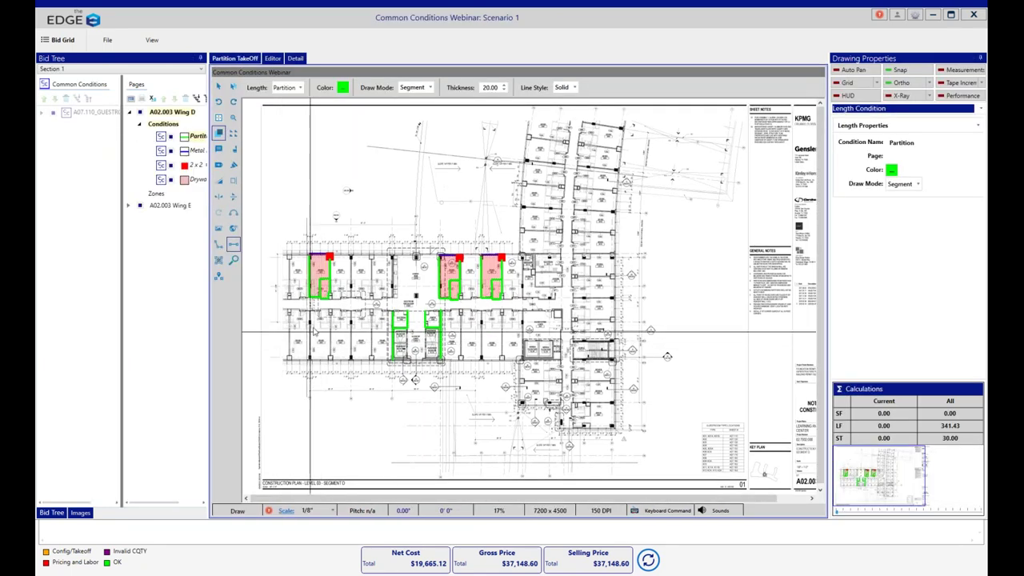
Draw Partition segments along the left wall of guestroom GR-K02 3438, about 24.6 ft, and around the small jog at its upper-left corner.
scroll(312, 330, up, 4)
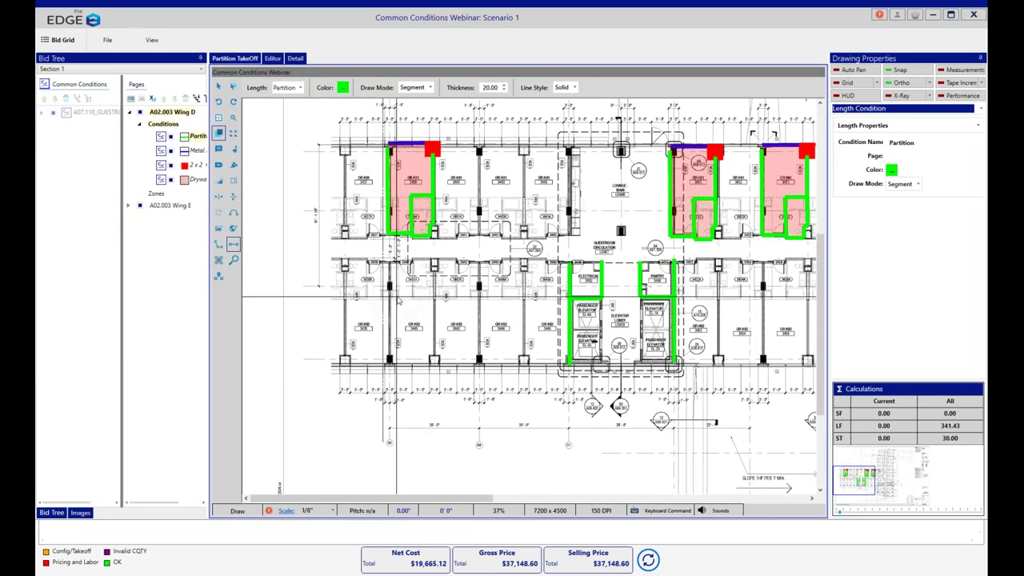
scroll(416, 300, up, 1)
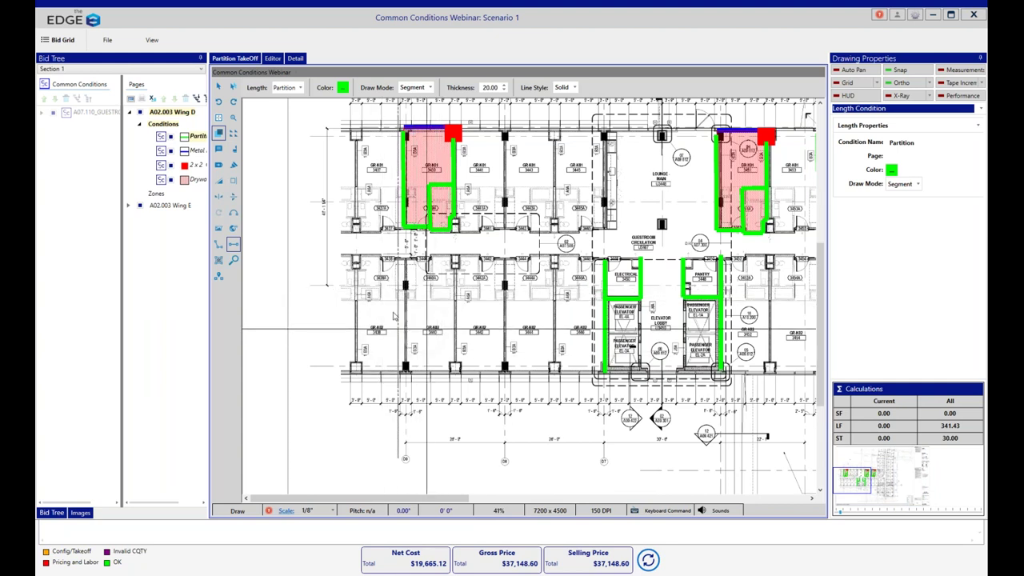
scroll(415, 306, up, 2)
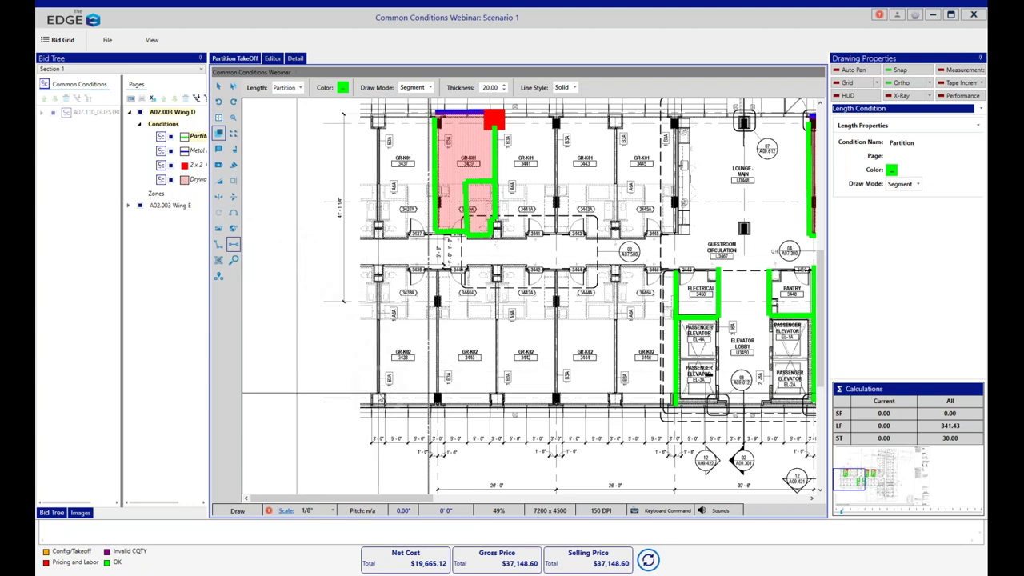
click(378, 394)
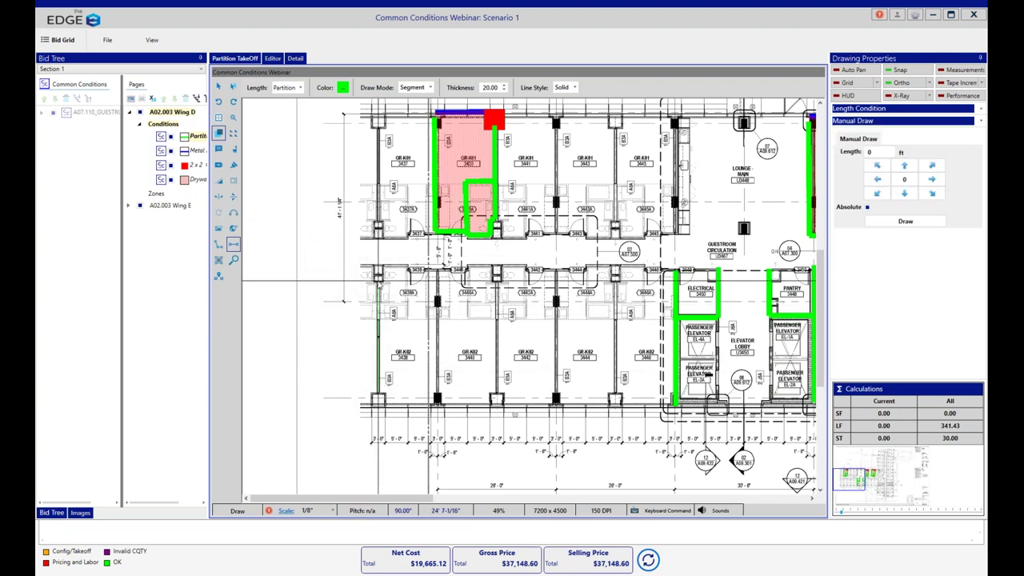
click(378, 280)
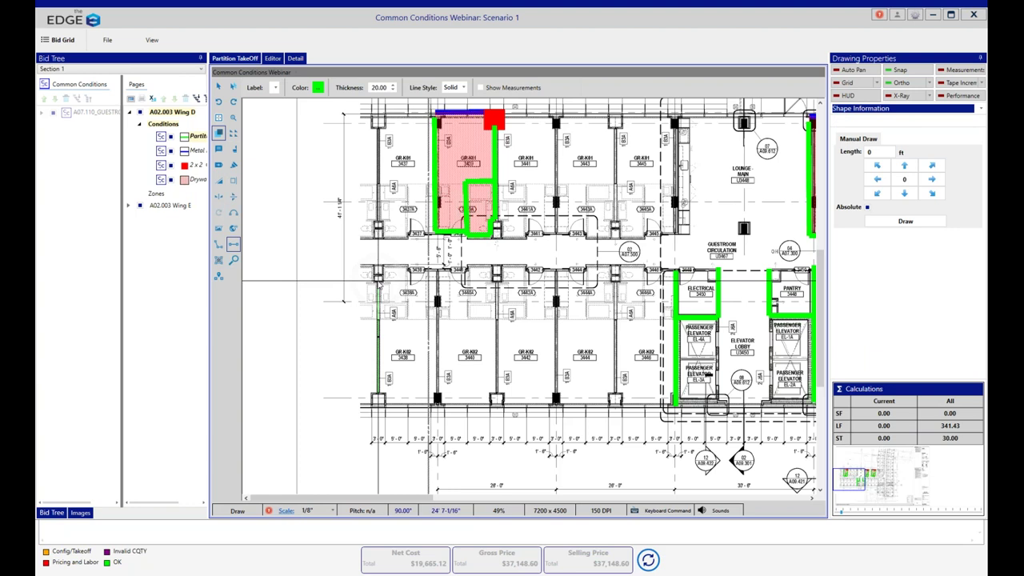
click(381, 280)
click(382, 279)
click(384, 275)
Continue the Partition along guestroom 3438's stepped corridor wall, about 5.5, 1.3 and 6.4 ft, and down its right wall, about 27 ft.
click(408, 269)
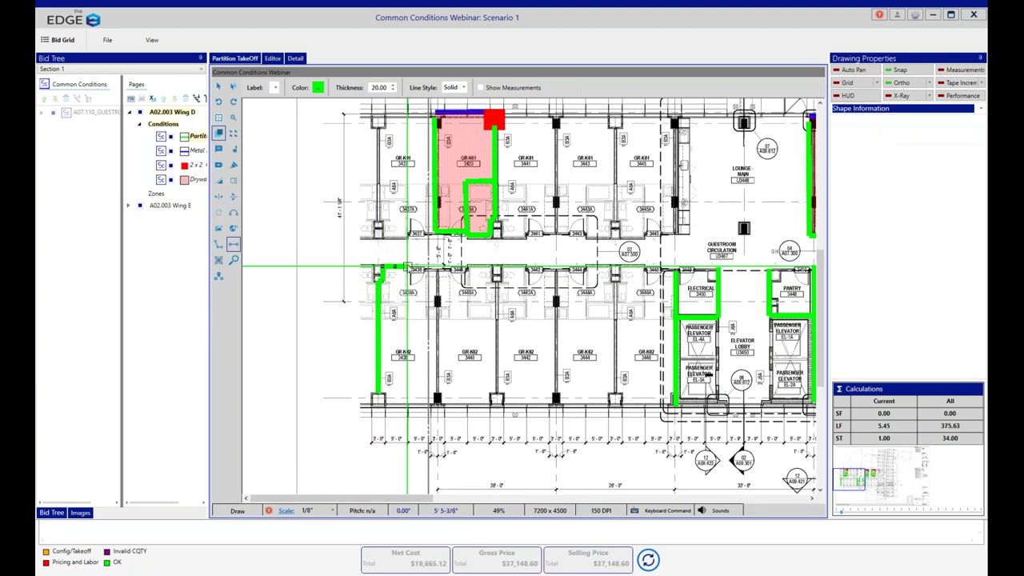
click(410, 272)
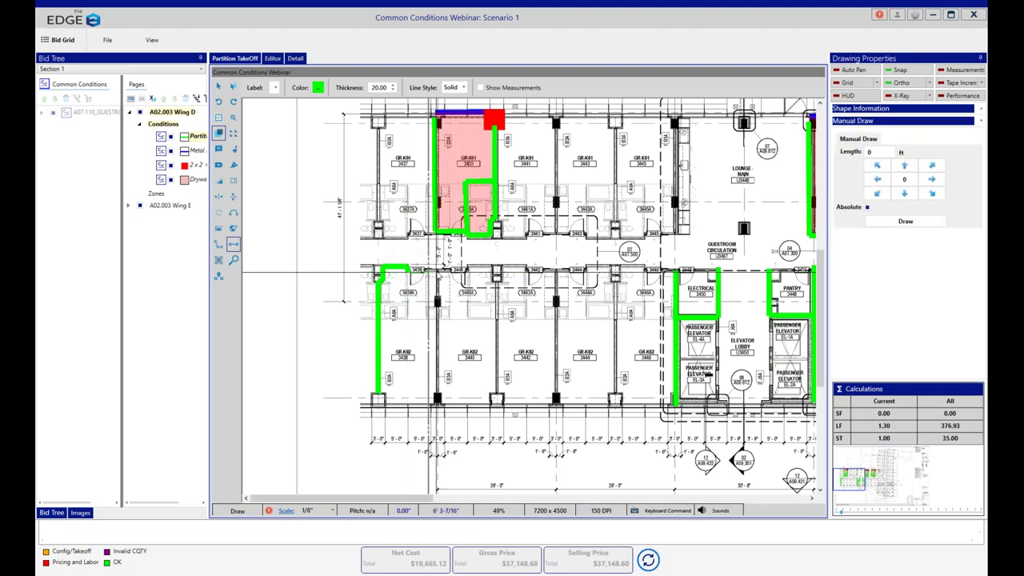
click(437, 273)
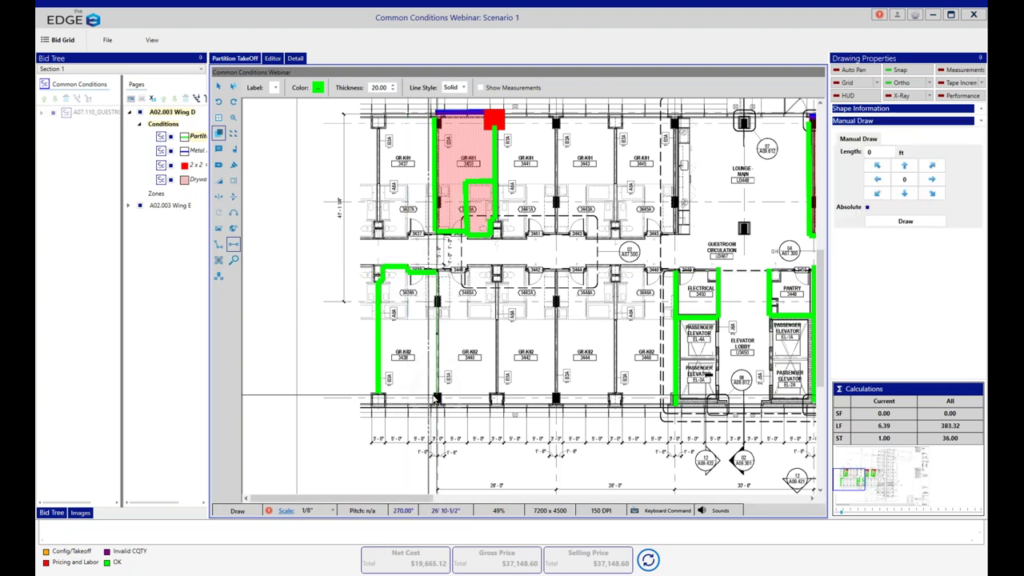
click(437, 398)
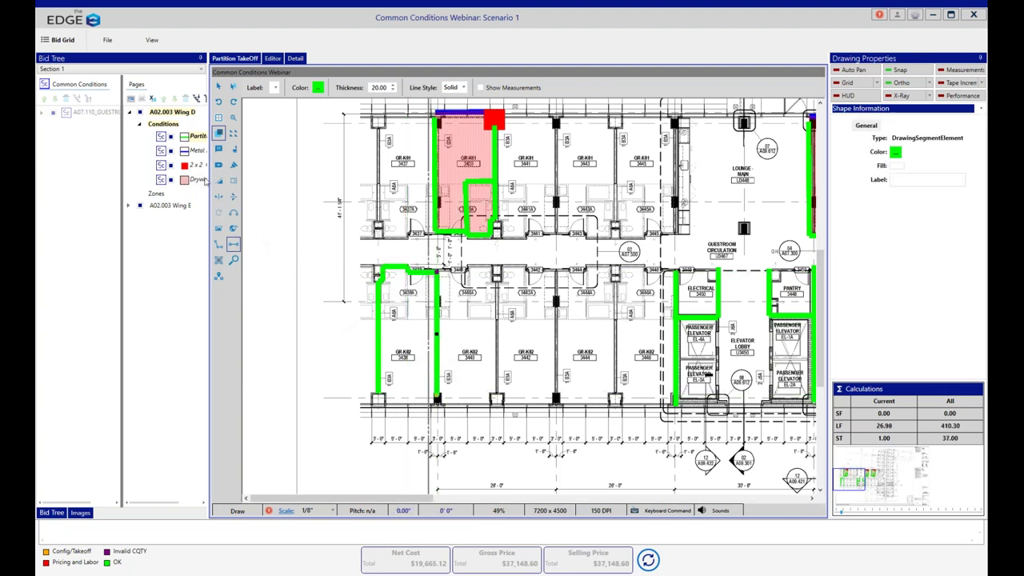
Draw a Metal Furred Wall about 10.7 ft along guestroom 3438's lower wall and place a 2 x 2 Column at its lower-left corner.
click(193, 151)
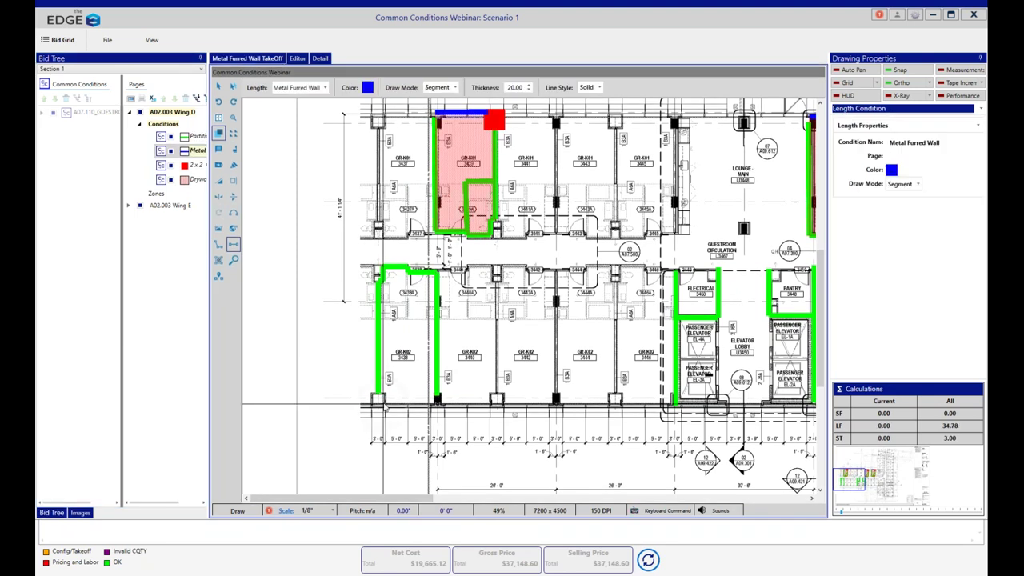
click(432, 402)
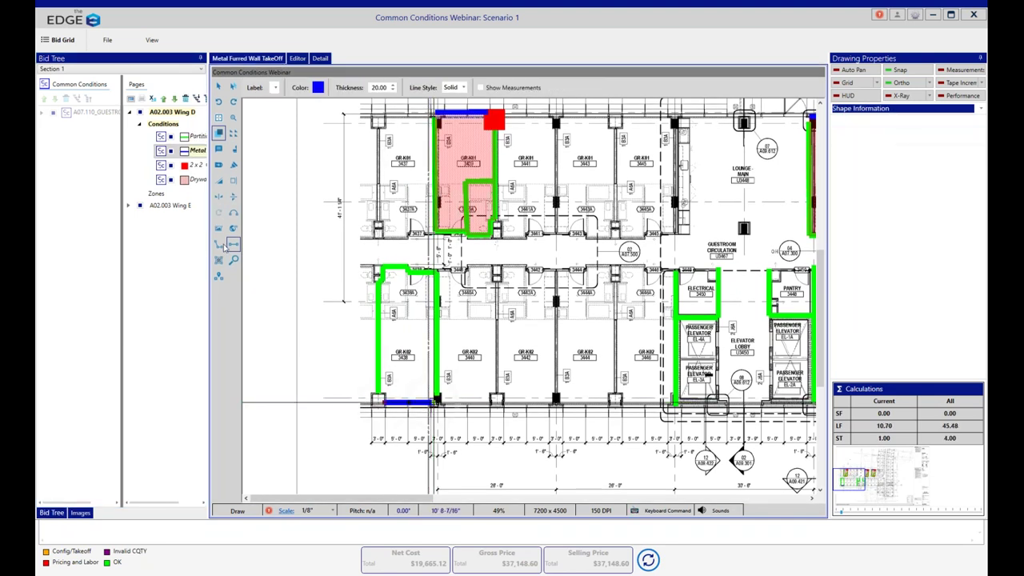
click(194, 166)
click(377, 400)
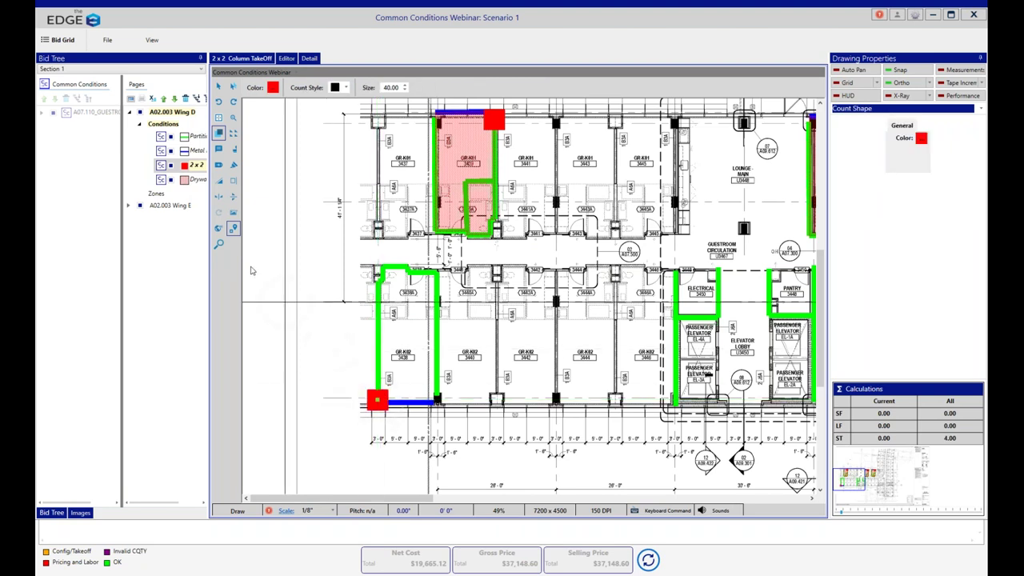
Outline a Drywall Grid System area of about 376 SF covering guestroom 3438, following its walls, and finish the shape.
click(185, 180)
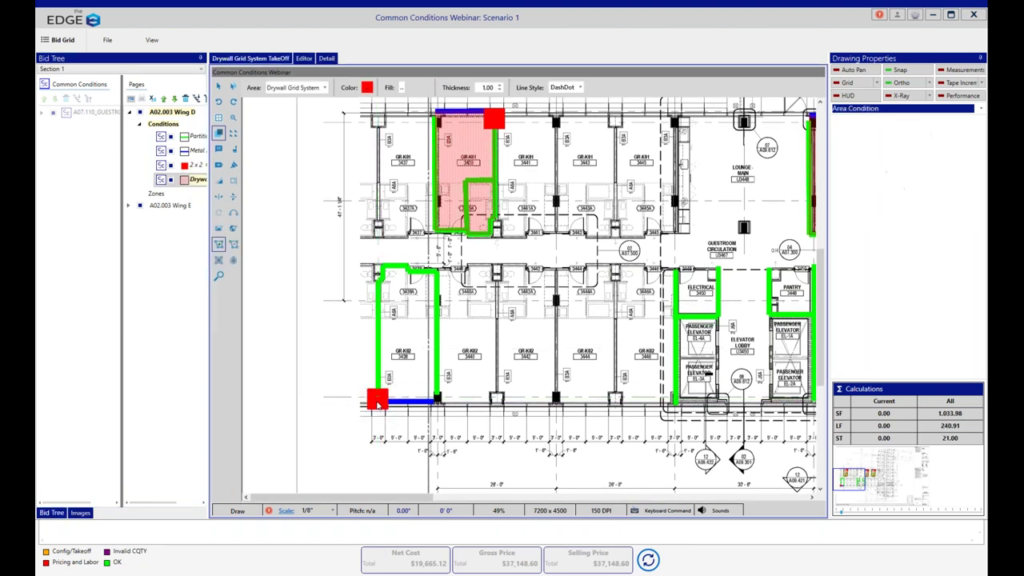
click(379, 404)
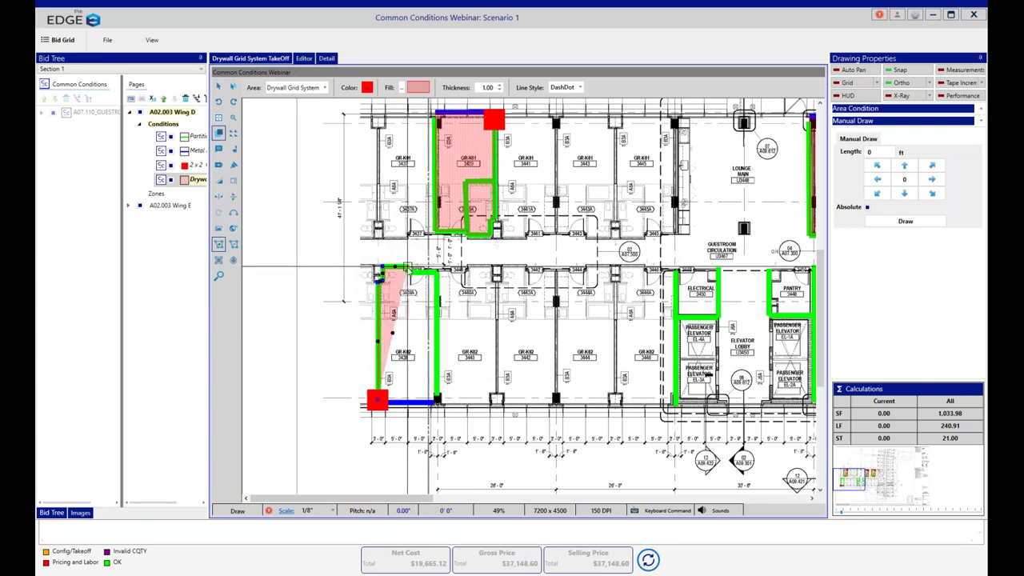
click(407, 269)
click(437, 273)
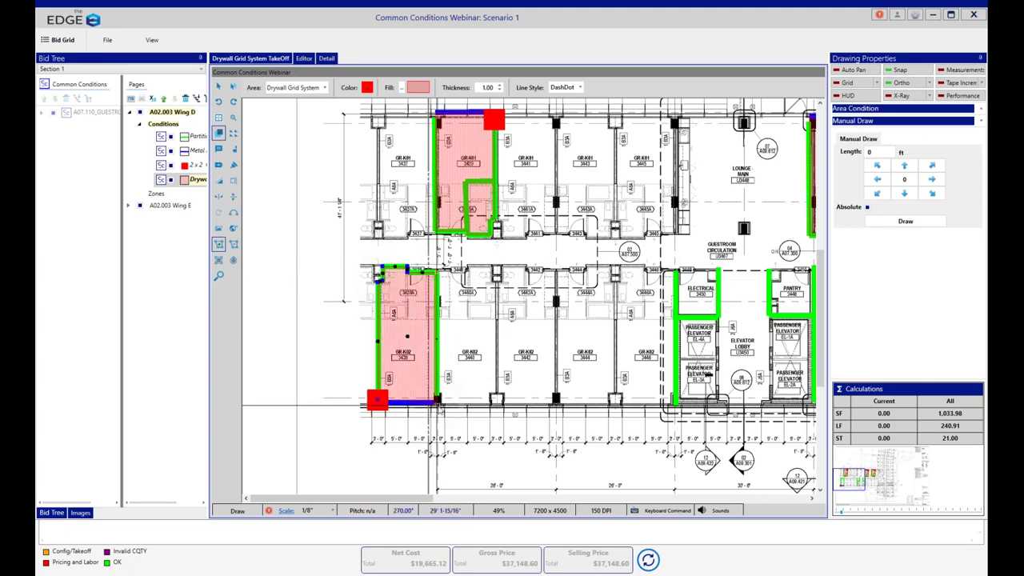
right_click(437, 406)
click(463, 413)
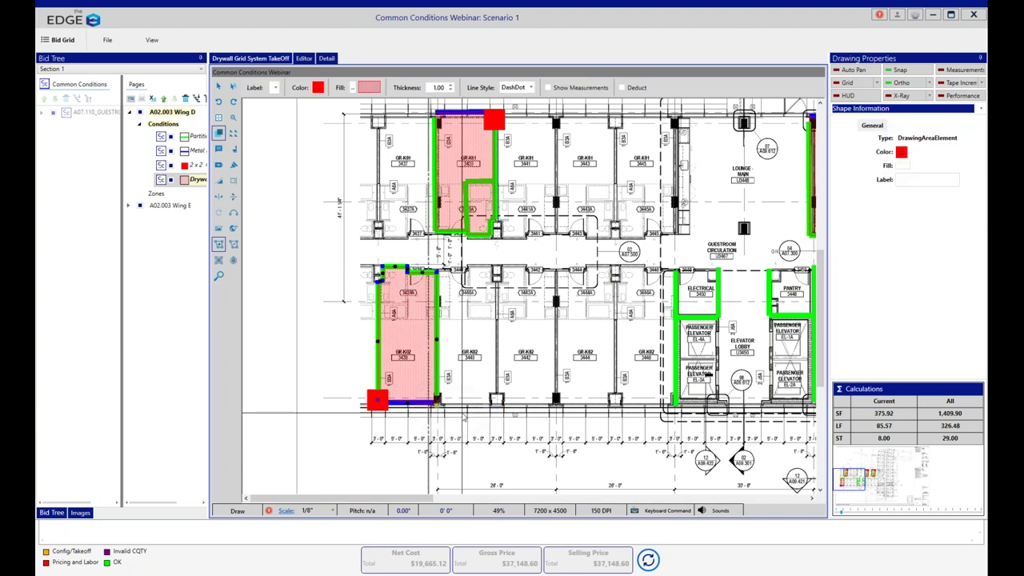